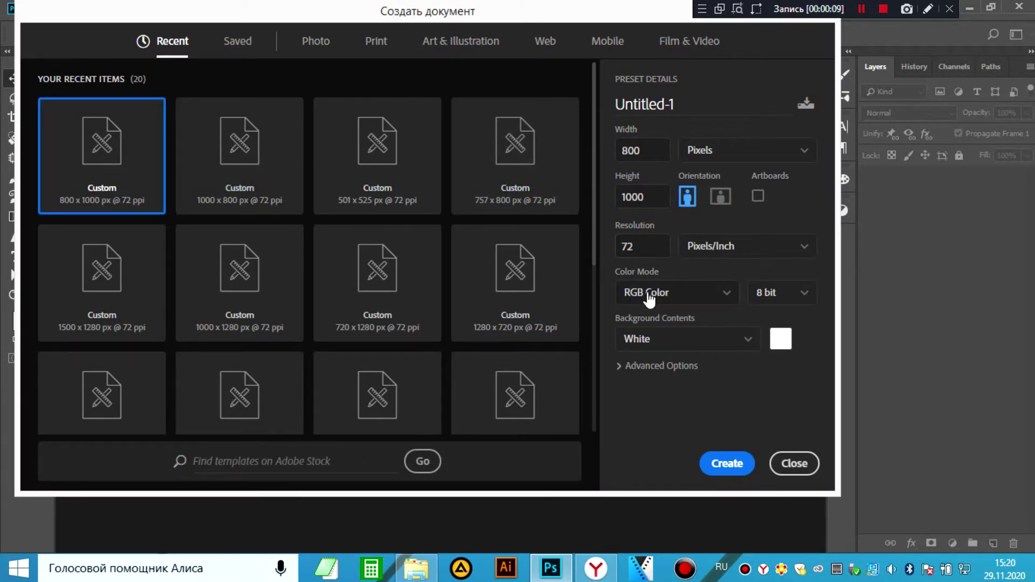
- Create a blank 800 × 1000 px document and drag the bearded man's photo from File Explorer onto it
left_click(712, 465)
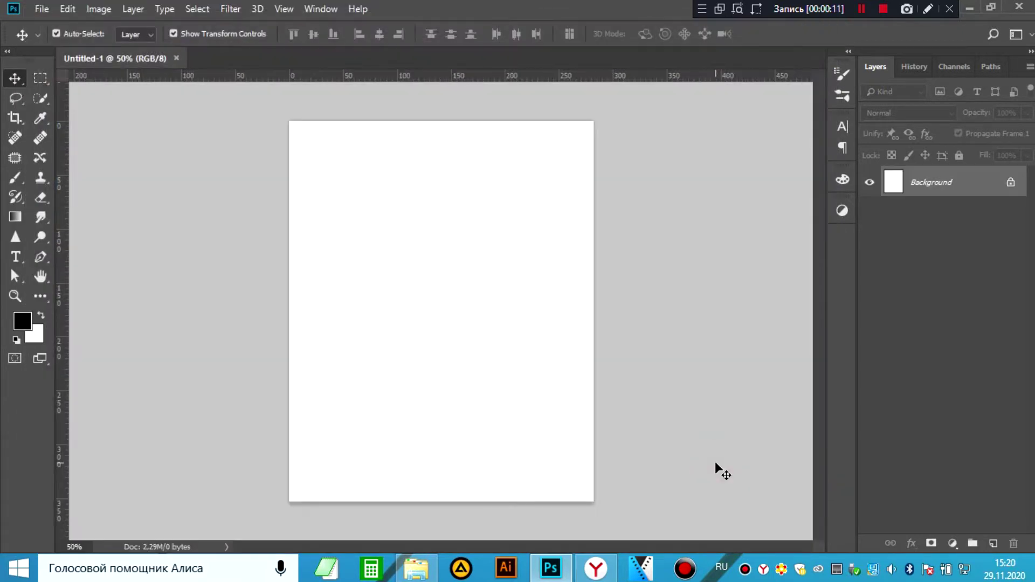
left_click(426, 567)
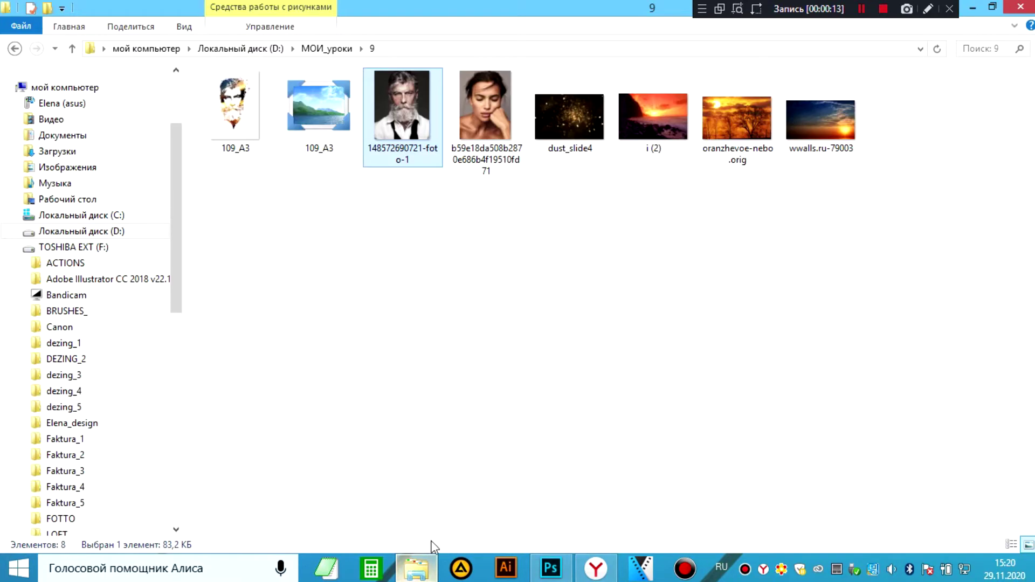
left_click_drag(414, 147, 488, 381)
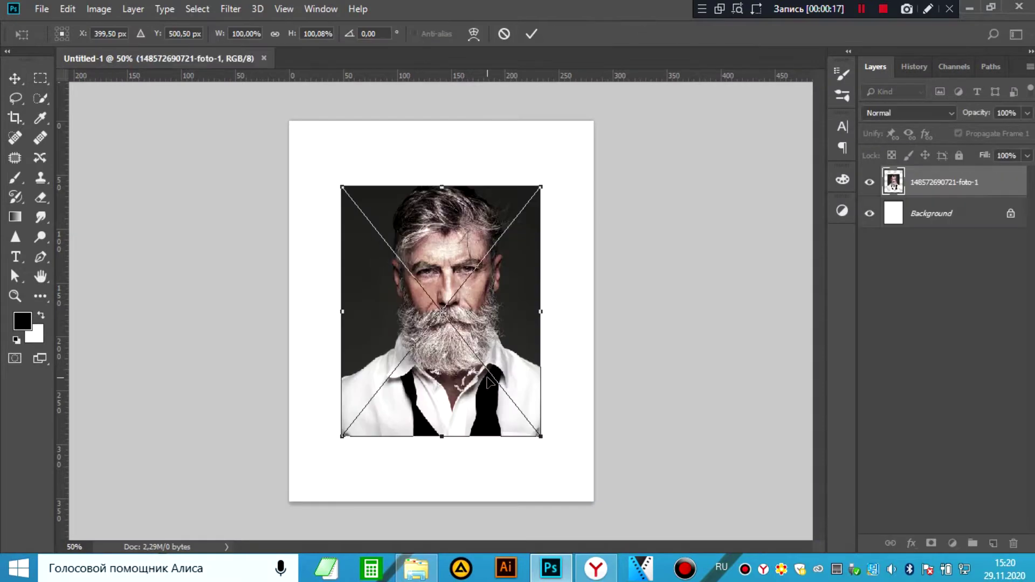
- Commit the placed portrait and confirm the Eraser prompt to rasterize its smart-object layer
left_click(531, 34)
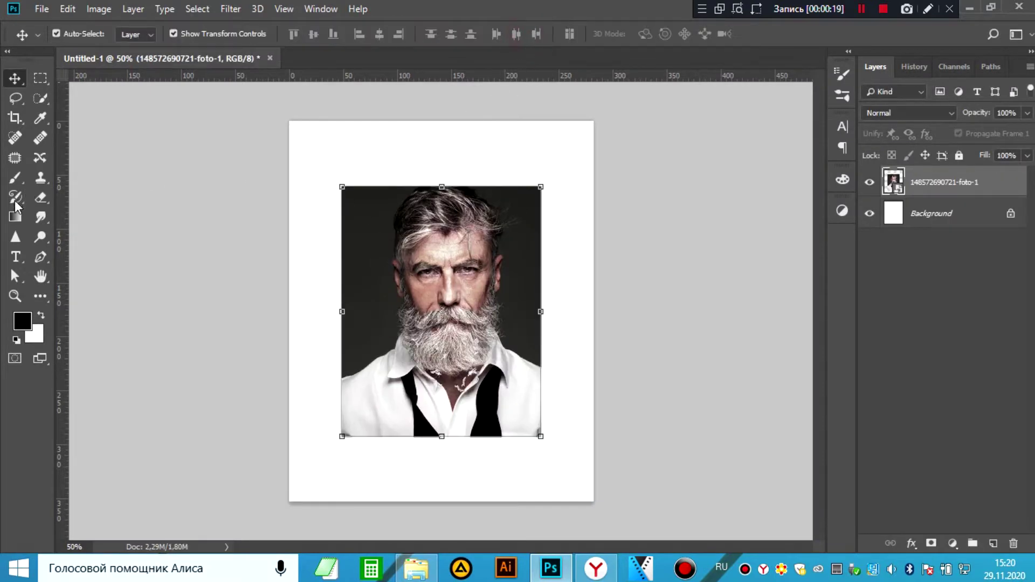
left_click(40, 199)
left_click(441, 302)
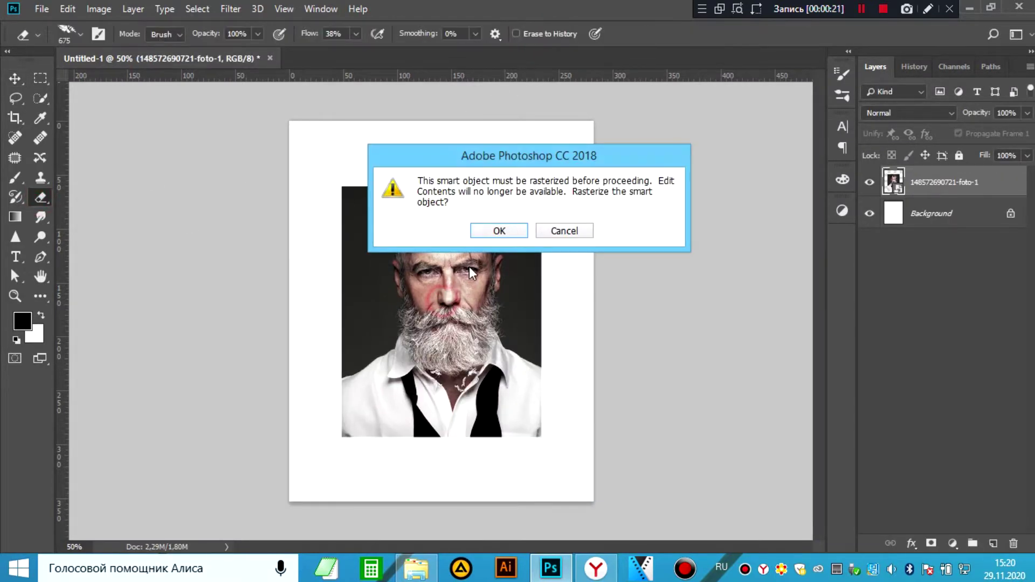
left_click(497, 231)
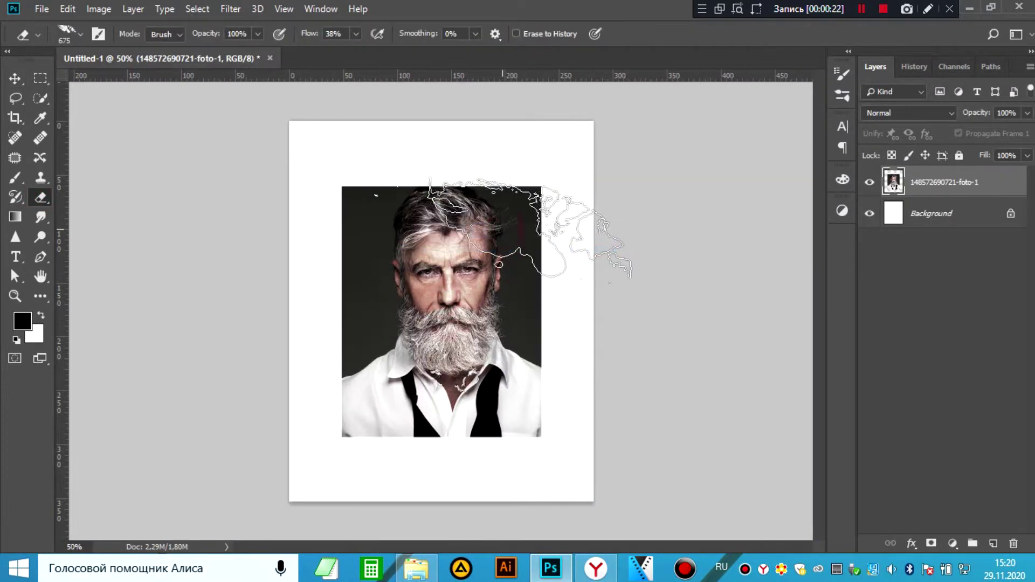
left_click(15, 80)
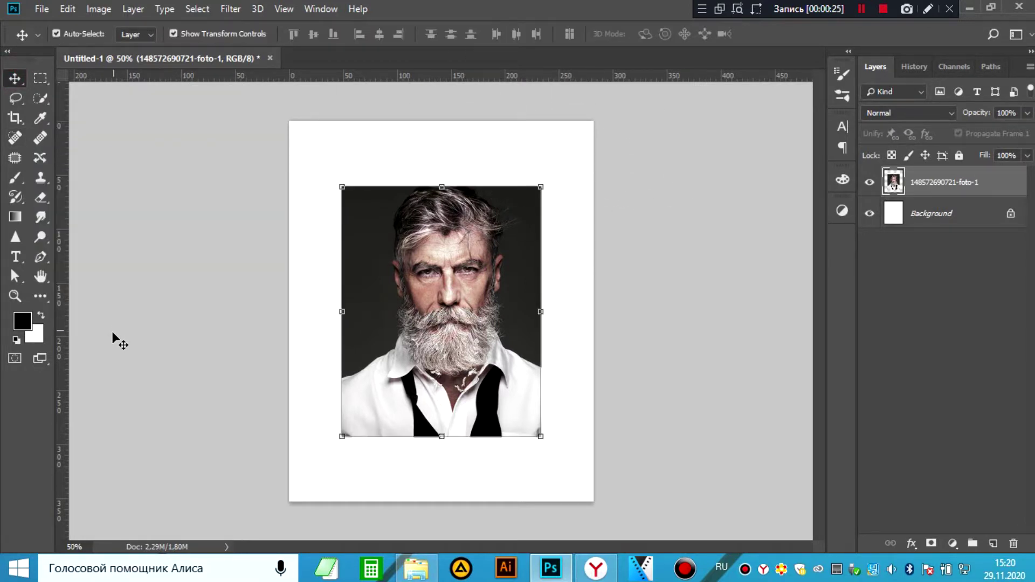
left_click(41, 257)
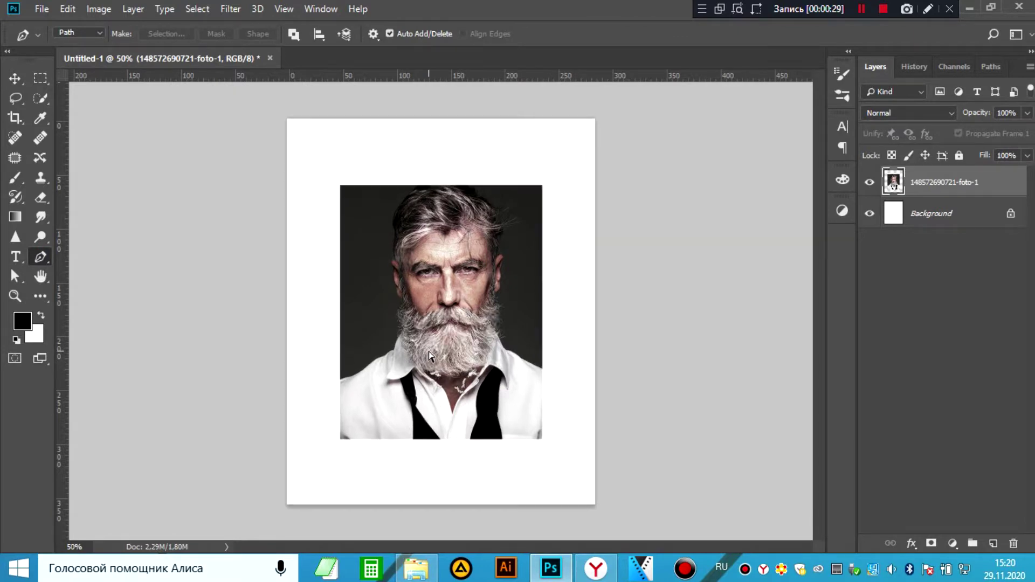
- Start a pen path at the shirt opening, tracing up the beard's right side, ear and hairline
key("ctrl+plus")
key("ctrl+plus")
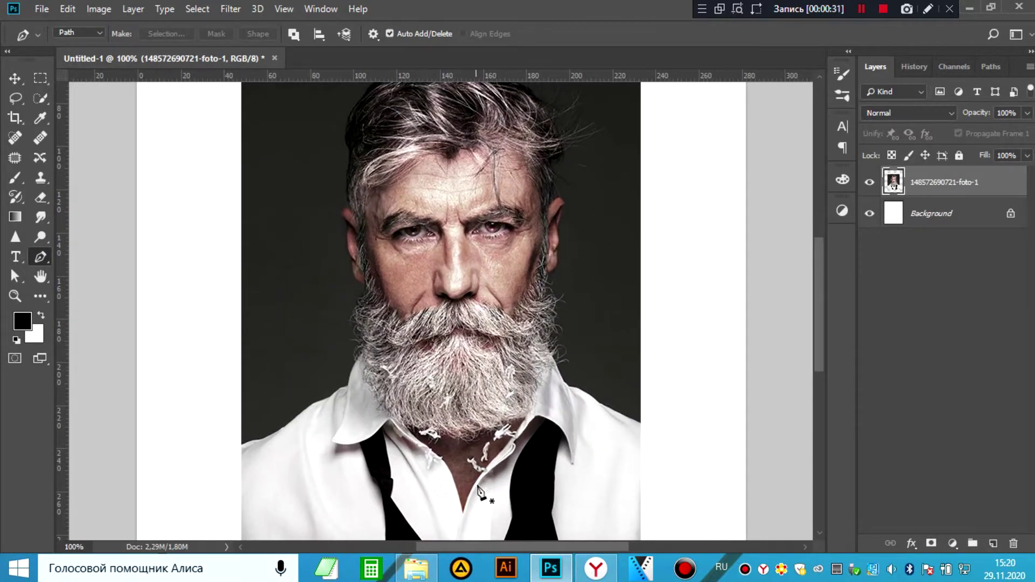
left_click(463, 508)
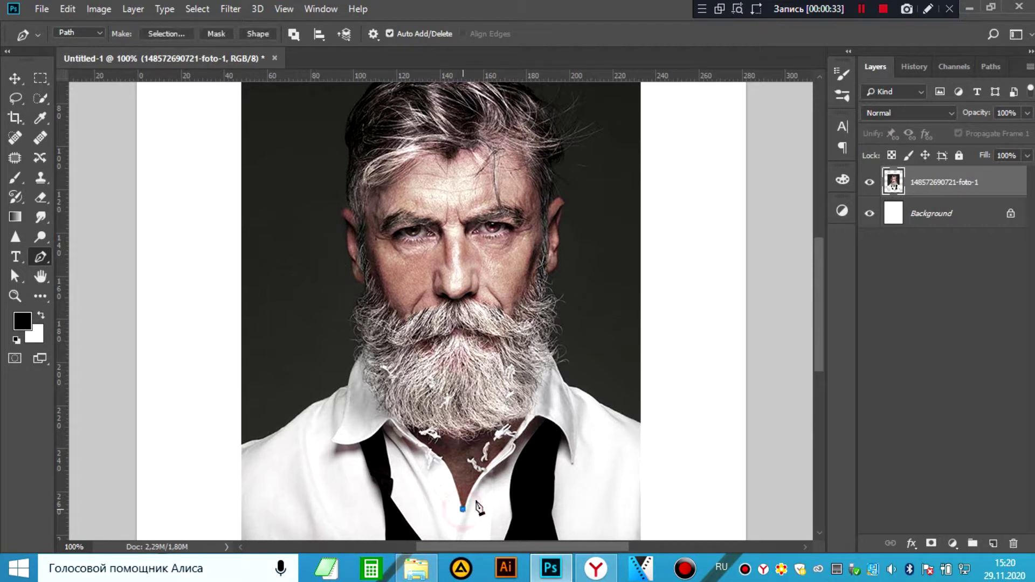
left_click_drag(509, 441, 538, 414)
left_click_drag(545, 367, 561, 255)
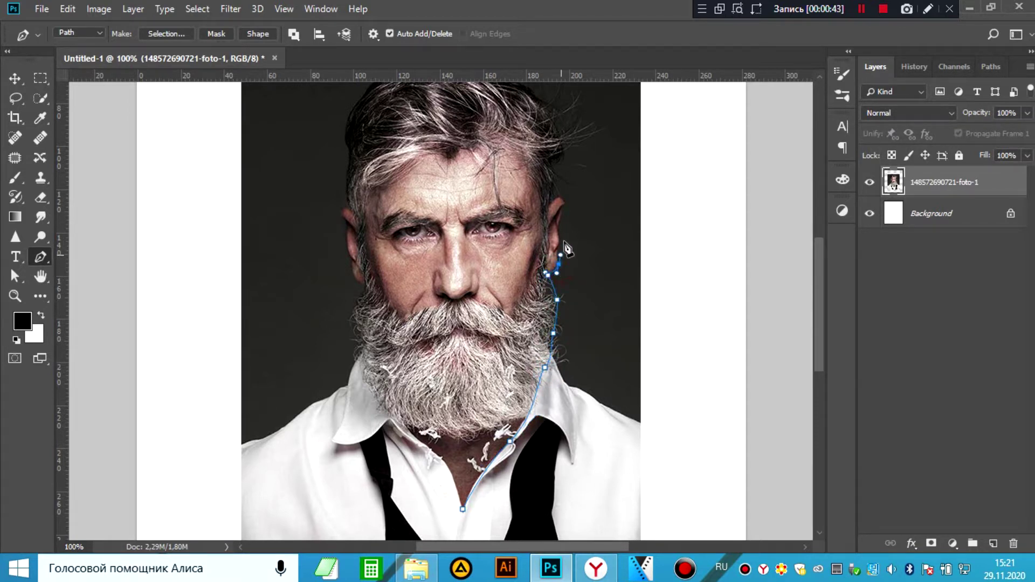
left_click(558, 222)
left_click(560, 199)
left_click_drag(561, 199, 557, 201)
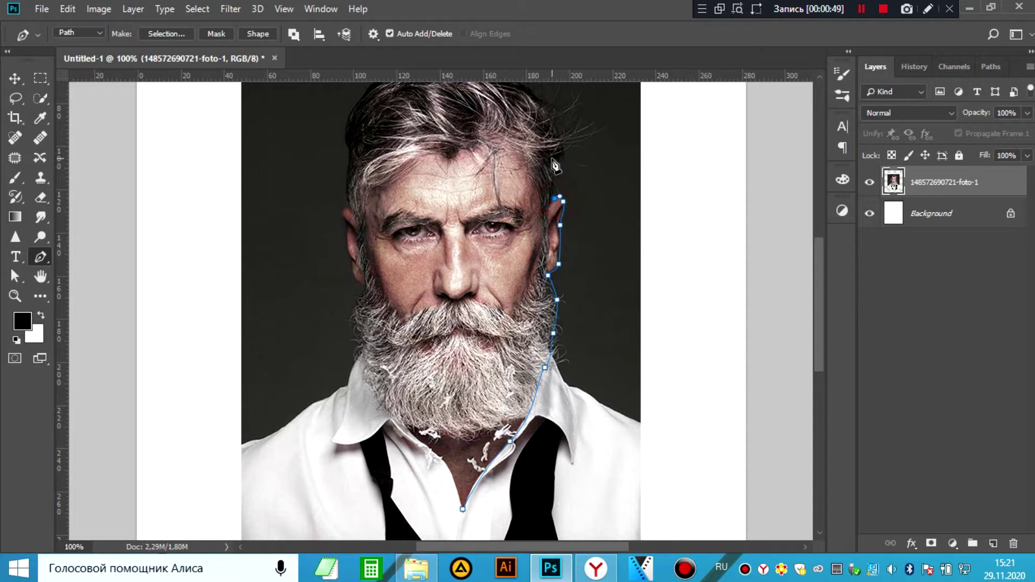
mouse_move(552, 155)
left_mouse_down()
mouse_move(575, 141)
mouse_move(515, 152)
mouse_move(431, 129)
mouse_move(386, 143)
left_mouse_up()
- Continue the path down the left hair and beard, closing it at the starting point
scroll(530, 168, "up", 3)
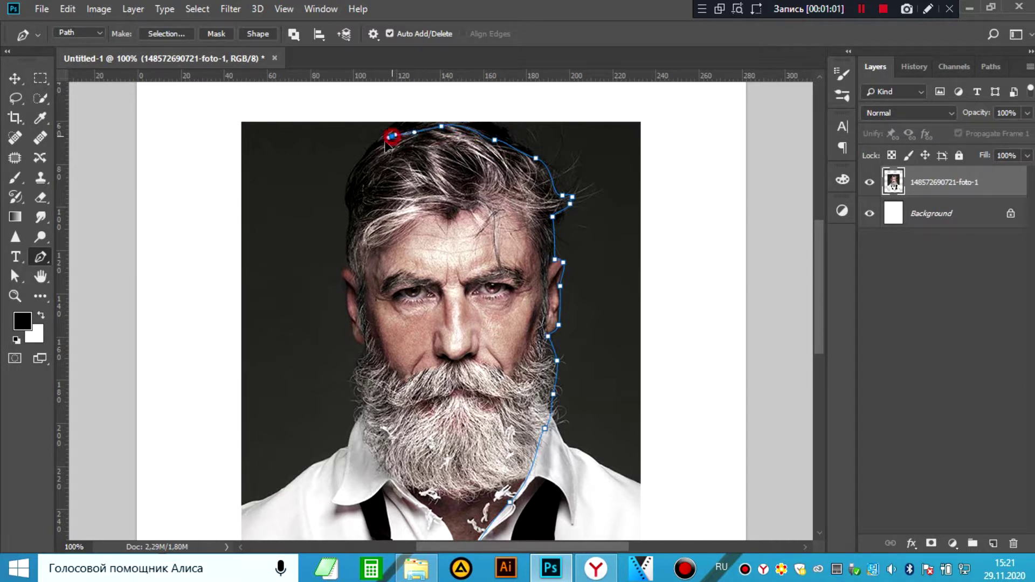
left_click(370, 152)
mouse_move(353, 178)
left_mouse_down()
mouse_move(340, 279)
mouse_move(361, 344)
mouse_move(361, 410)
mouse_move(371, 442)
mouse_move(415, 496)
left_mouse_up()
scroll(415, 494, "down", 3)
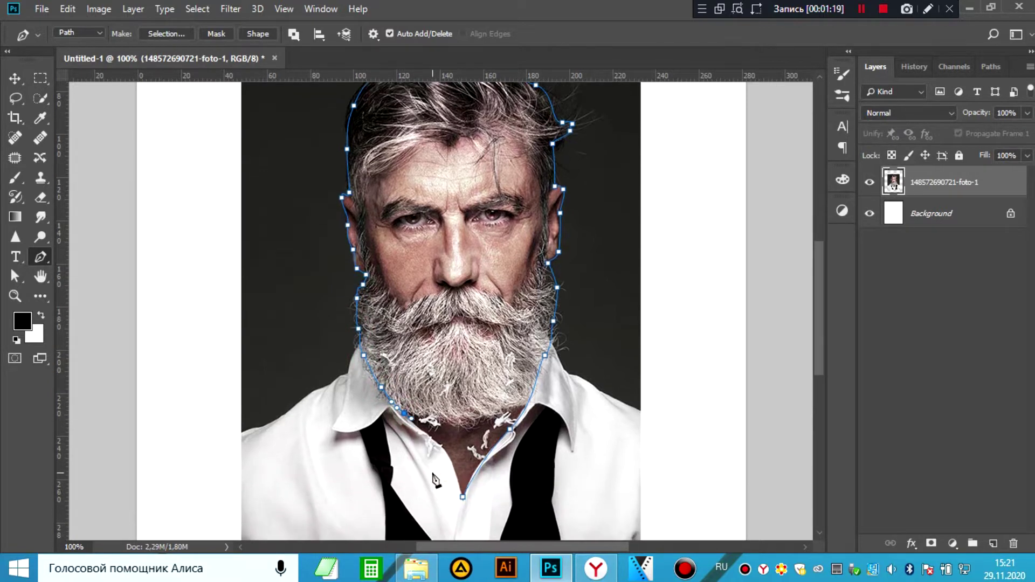
scroll(415, 494, "down", 2)
left_click(442, 373)
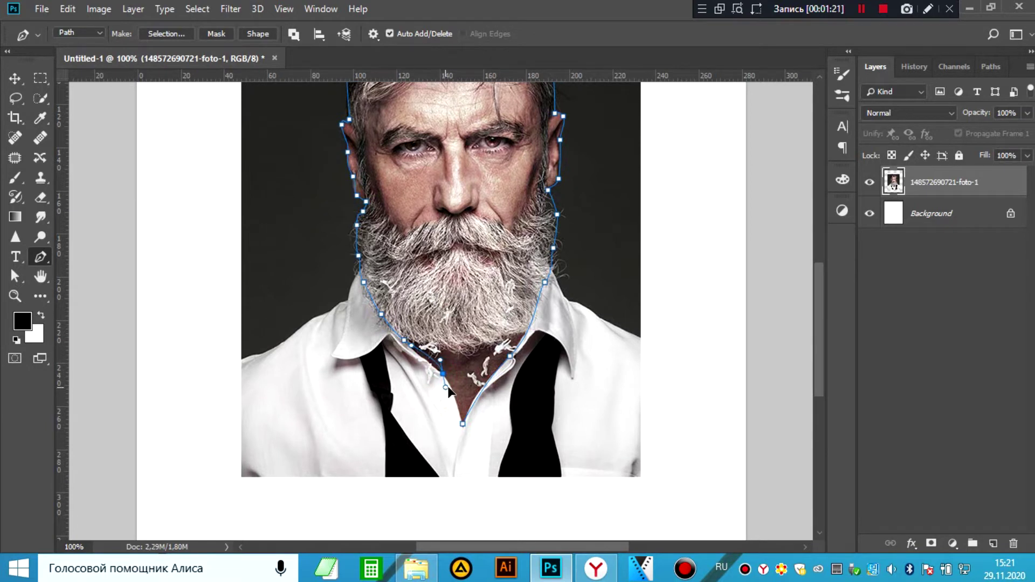
left_click(462, 424)
- Convert the Work Path into a selection from the Paths panel
left_click(992, 69)
right_click(944, 97)
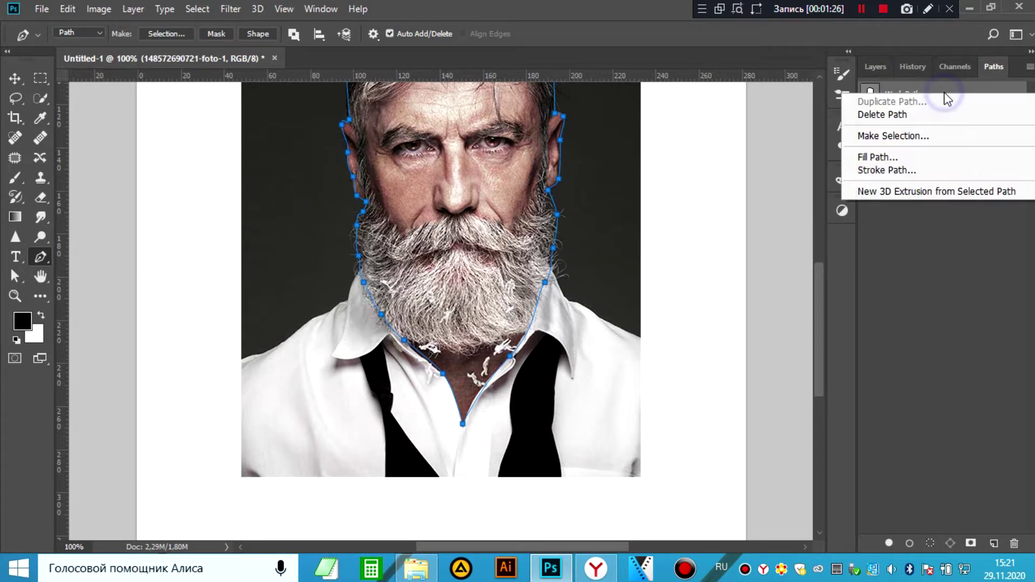
left_click(896, 135)
left_click(601, 135)
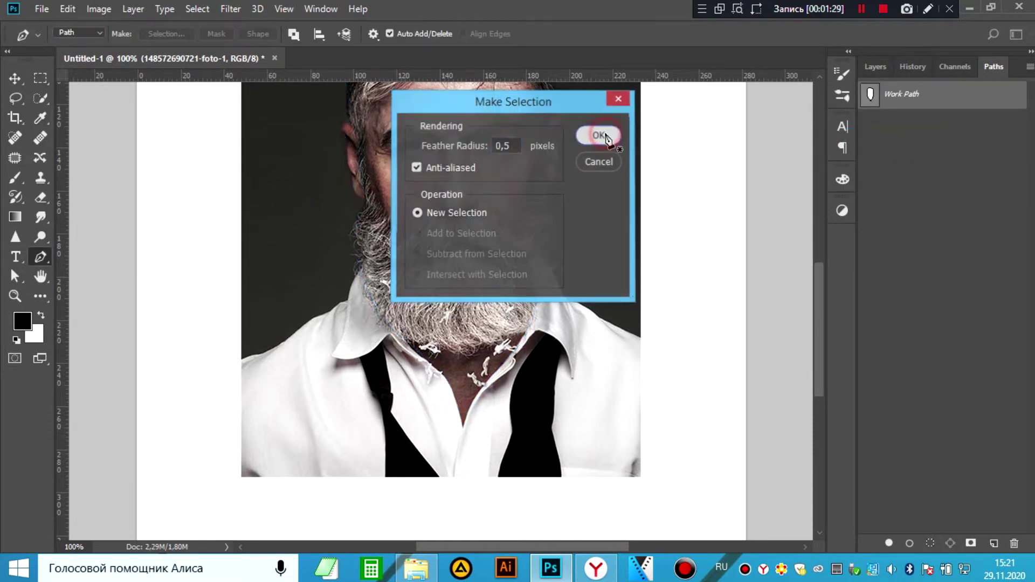
scroll(857, 165, "up", 2)
scroll(857, 165, "up", 1)
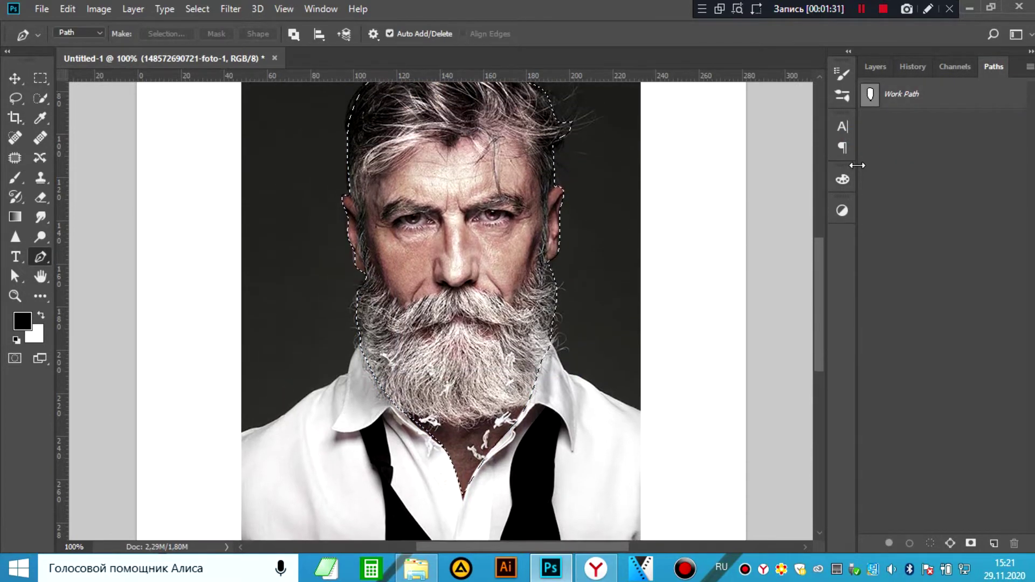
scroll(857, 165, "up", 2)
- Add a layer mask from the selection, zoom out to the whole page, and target the photo thumbnail
left_click(876, 66)
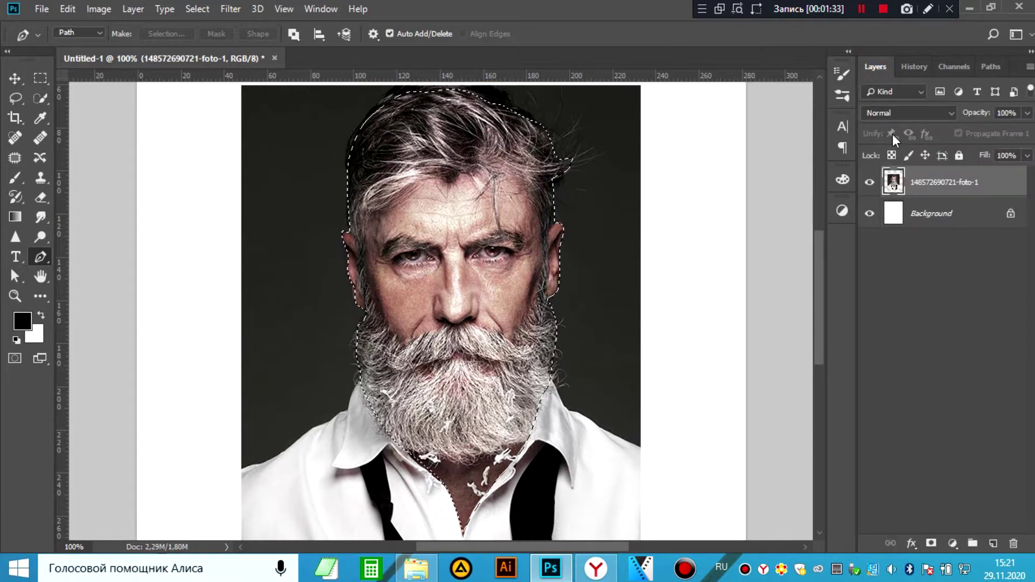
left_click(929, 544)
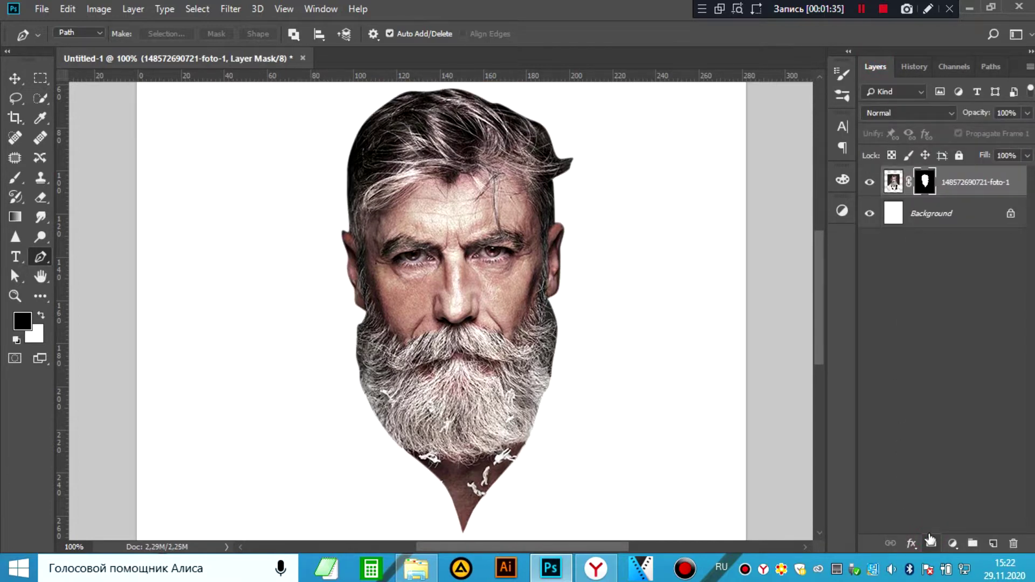
key("ctrl+minus")
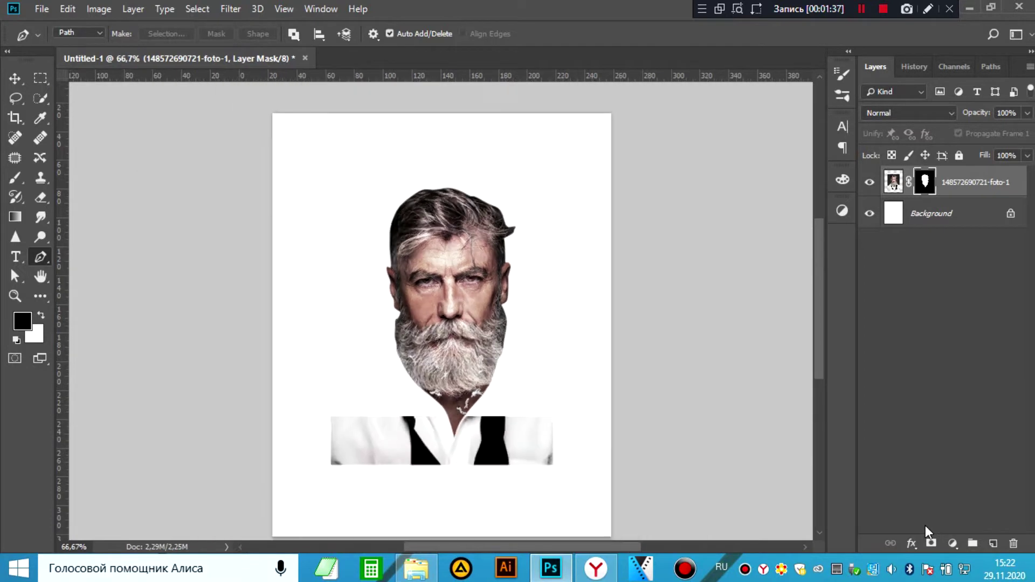
key("ctrl+minus")
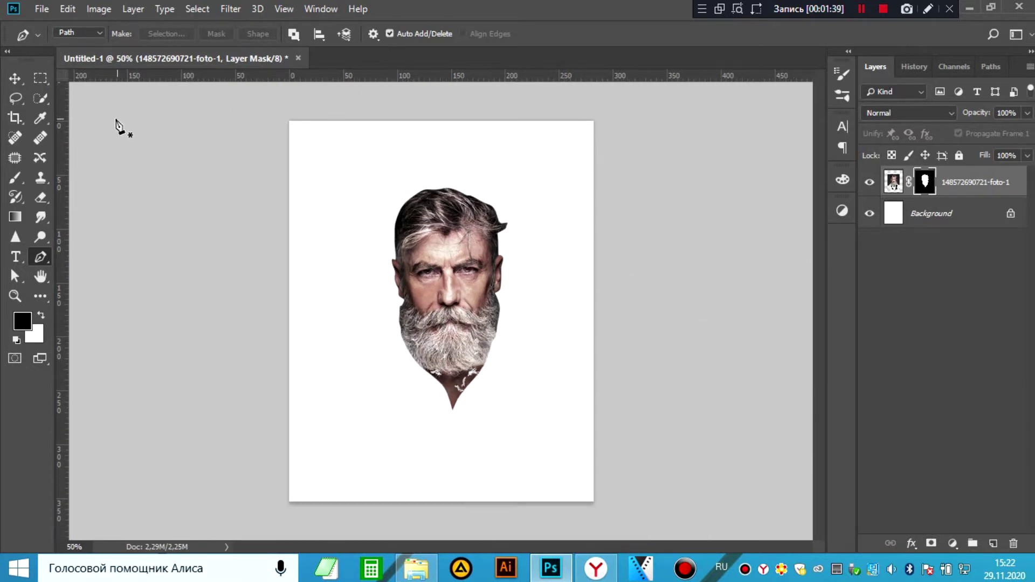
left_click(16, 81)
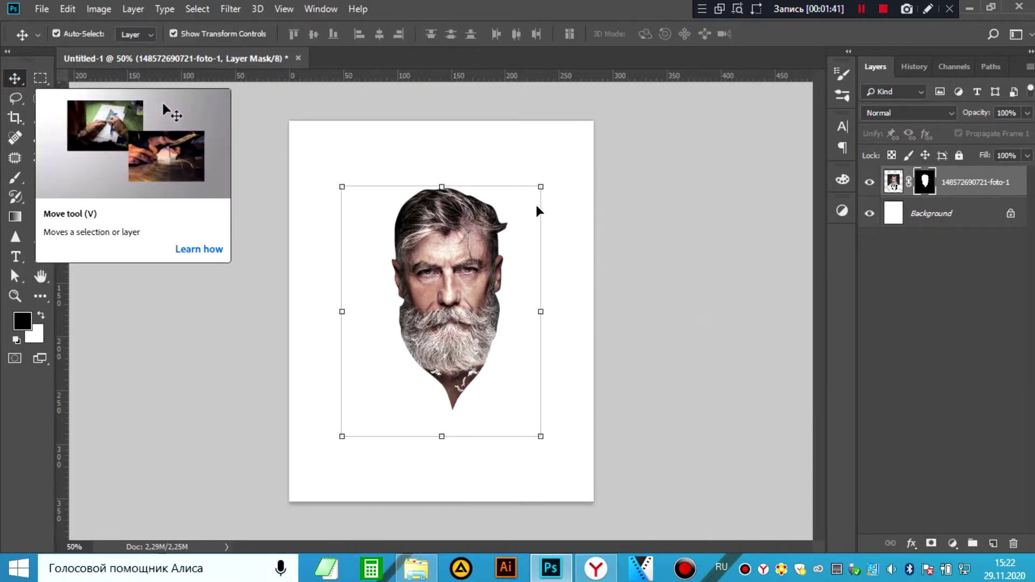
left_click(893, 182)
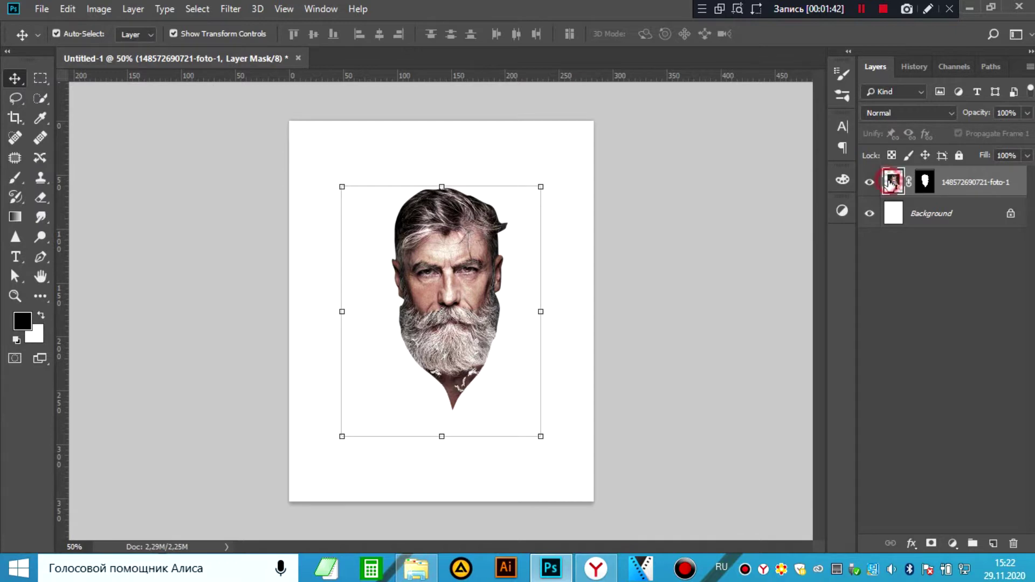
- Desaturate the portrait, then darken shadows and brighten midtones with the Levels sliders
left_click(93, 9)
mouse_move(122, 49)
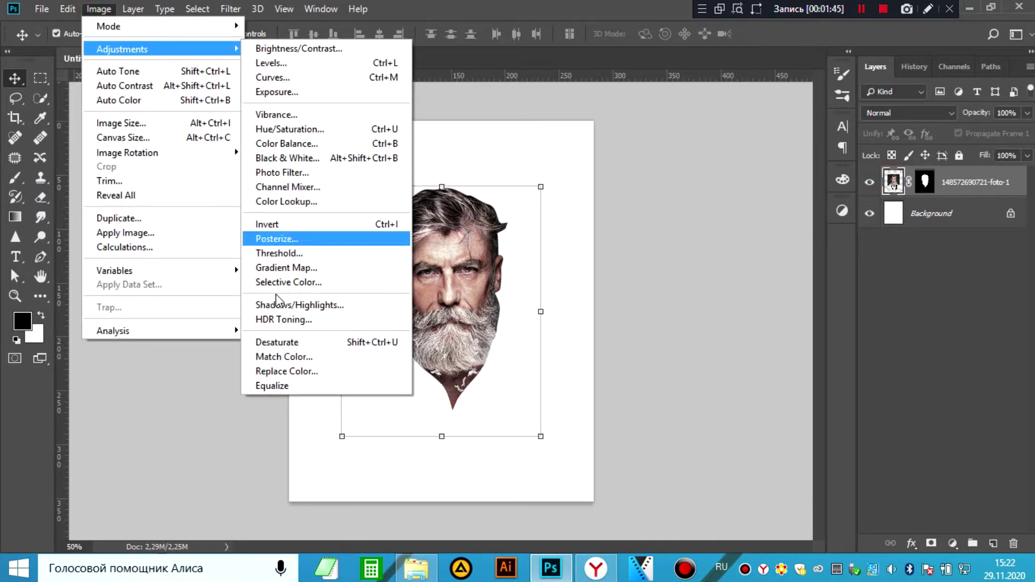
left_click(292, 342)
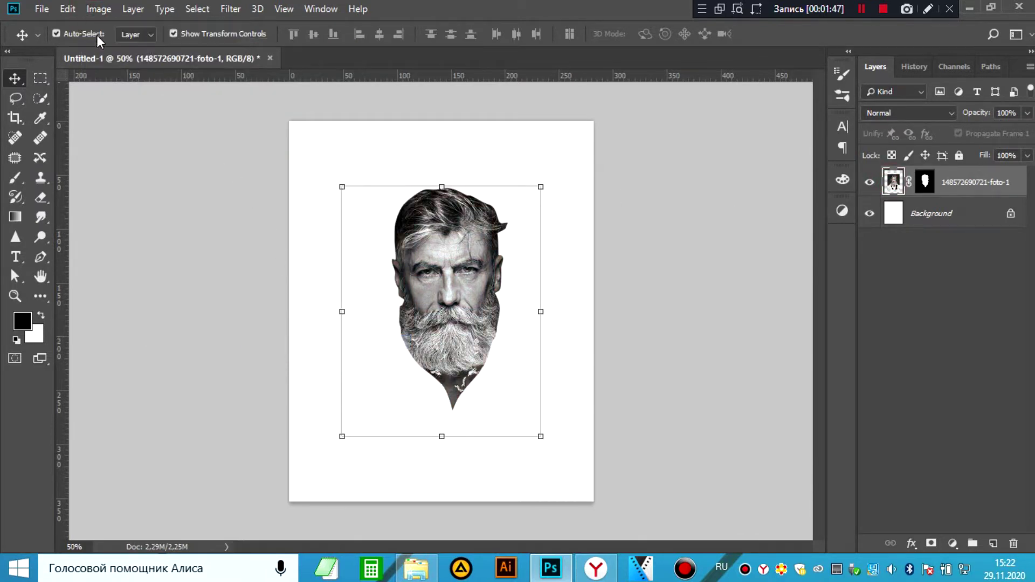
left_click(93, 9)
mouse_move(122, 50)
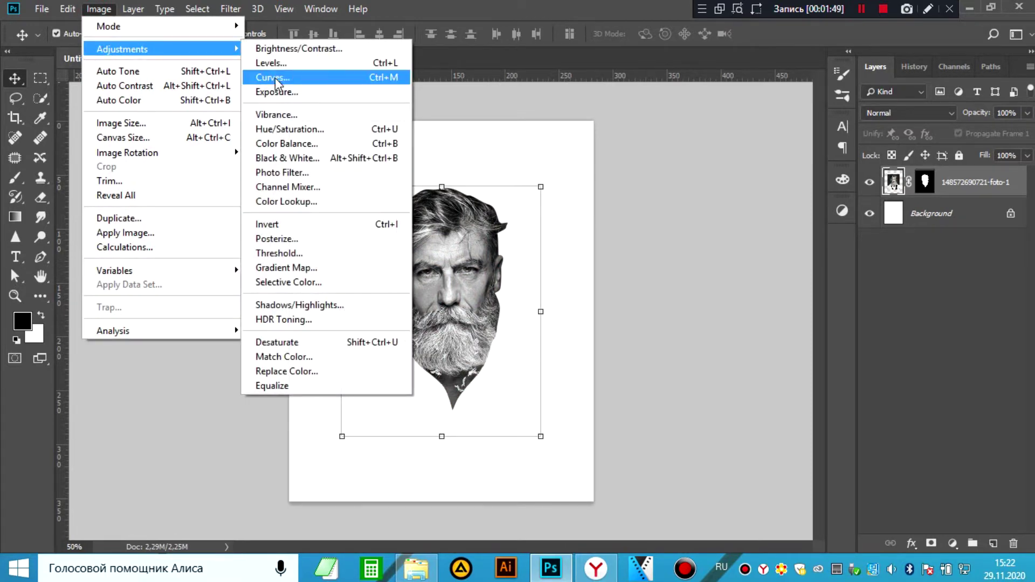
left_click(280, 64)
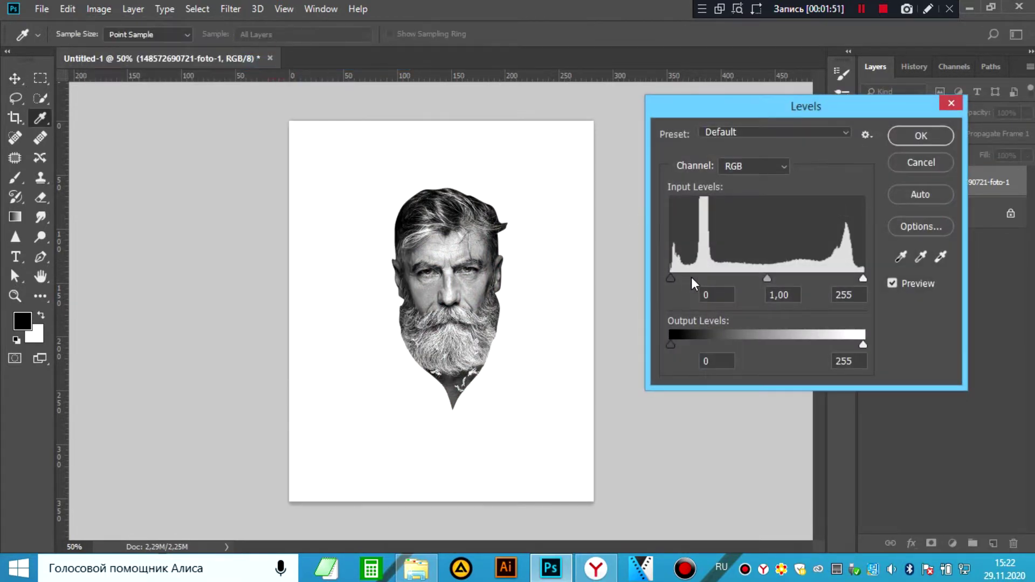
left_click_drag(768, 277, 754, 277)
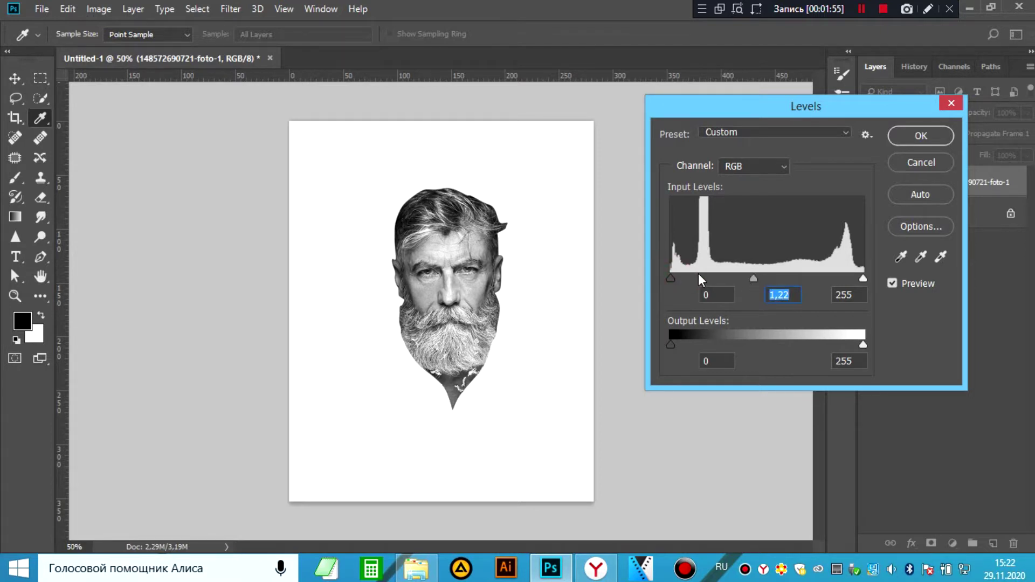
left_click_drag(672, 276, 690, 276)
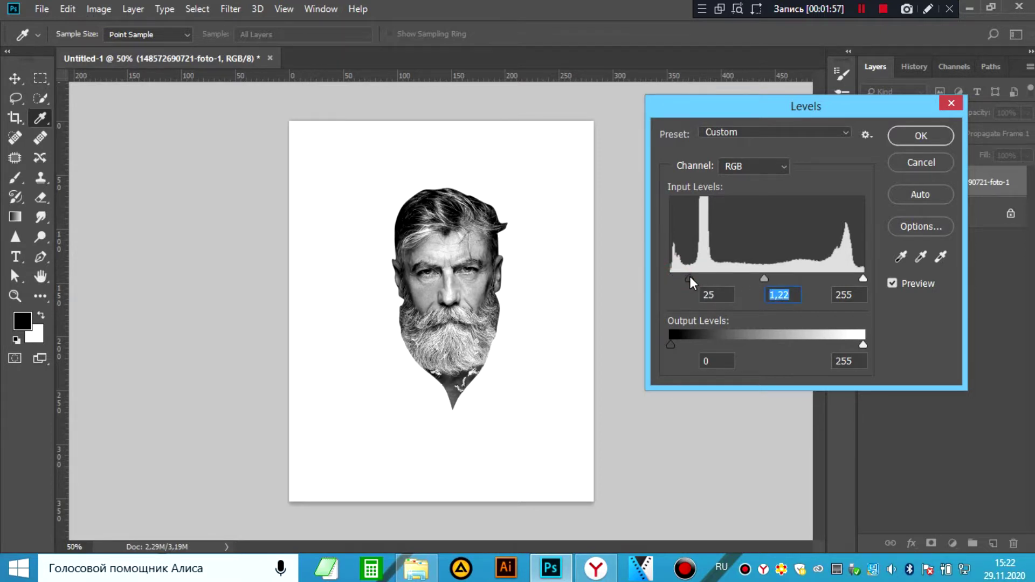
left_click_drag(765, 277, 757, 277)
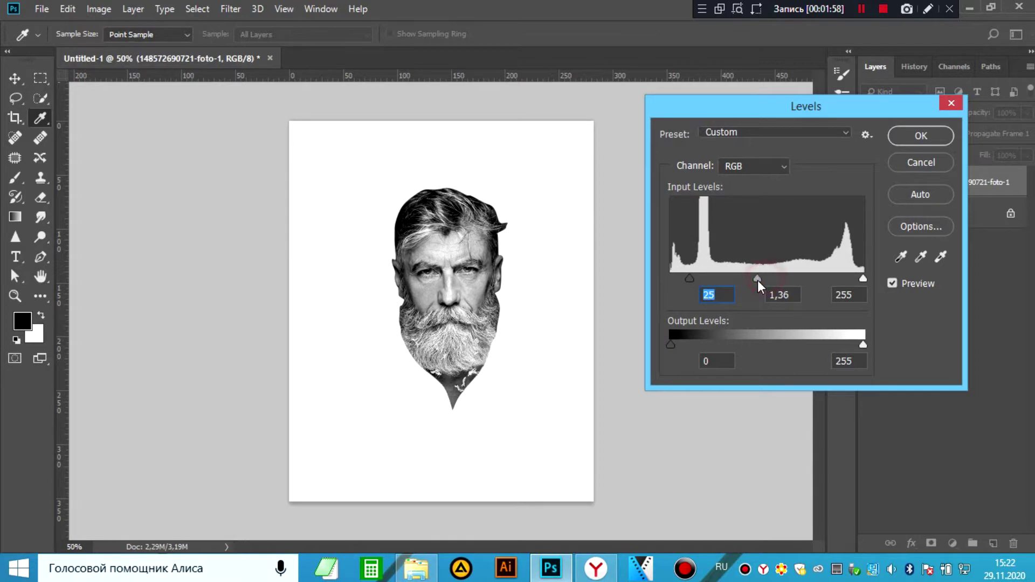
- Compare the Levels preview, lift the highlights, deepen the shadows further, and apply
left_click(892, 283)
left_click(891, 283)
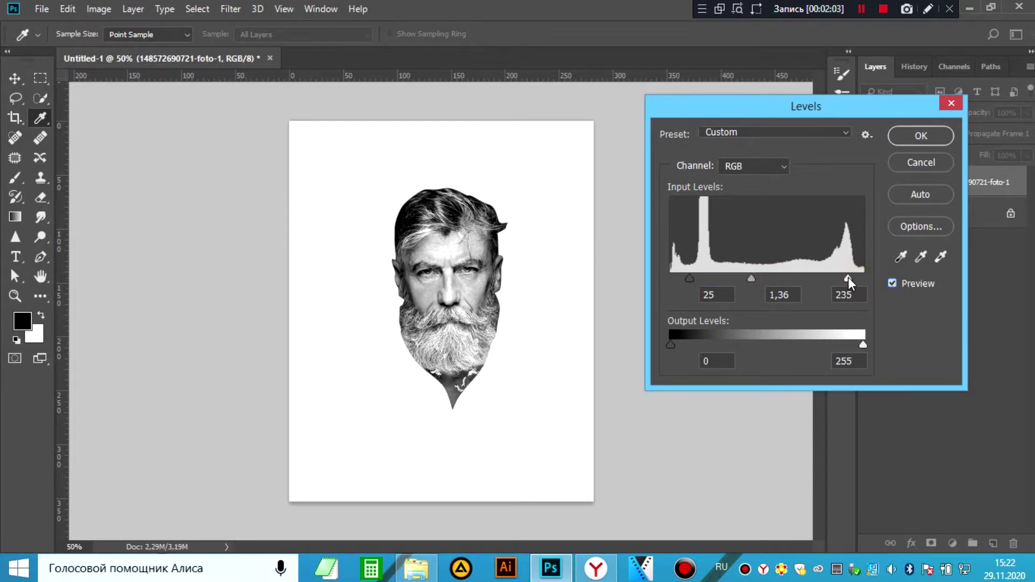
left_click_drag(853, 277, 857, 277)
left_click_drag(691, 275, 749, 277)
left_click(907, 134)
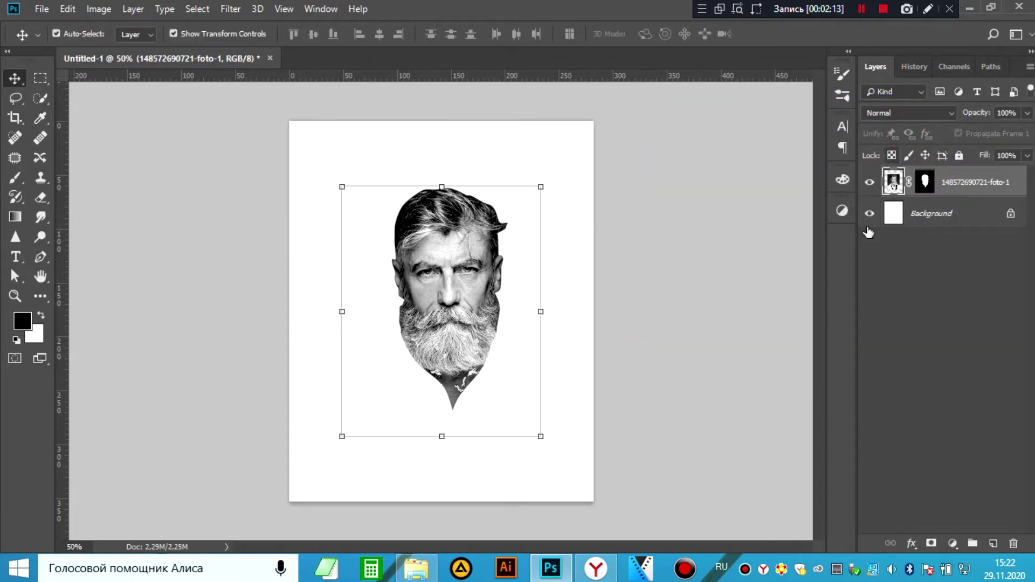
- Add a Threshold adjustment layer at level 114 and clip it to the portrait layer
left_click(952, 543)
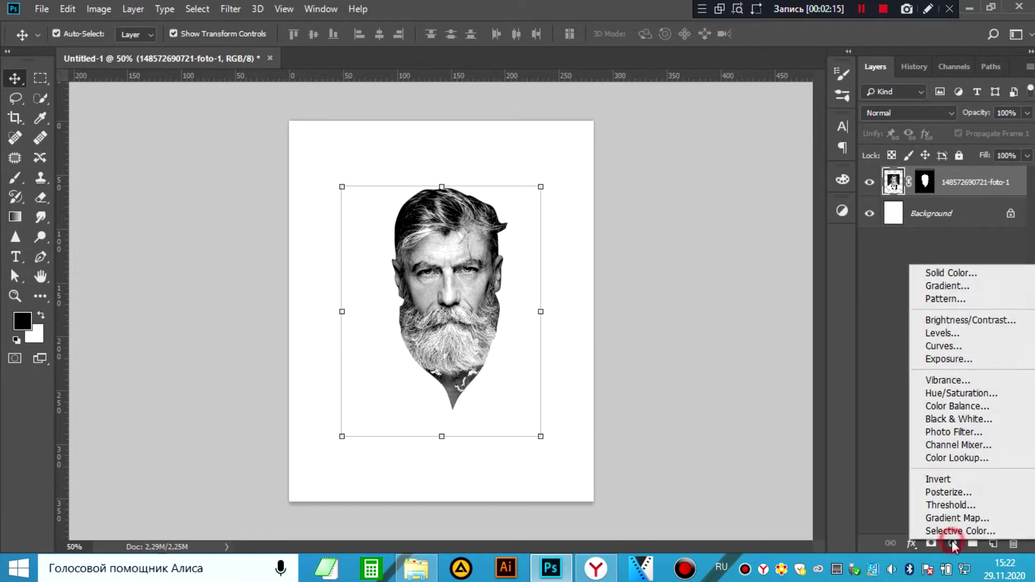
left_click(946, 506)
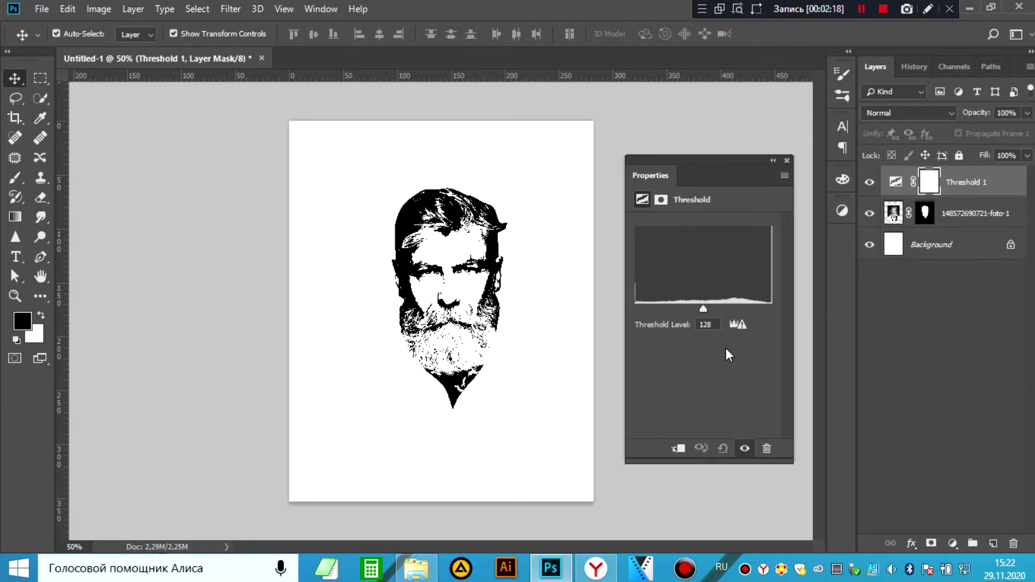
left_click_drag(701, 306, 703, 309)
left_click(787, 159)
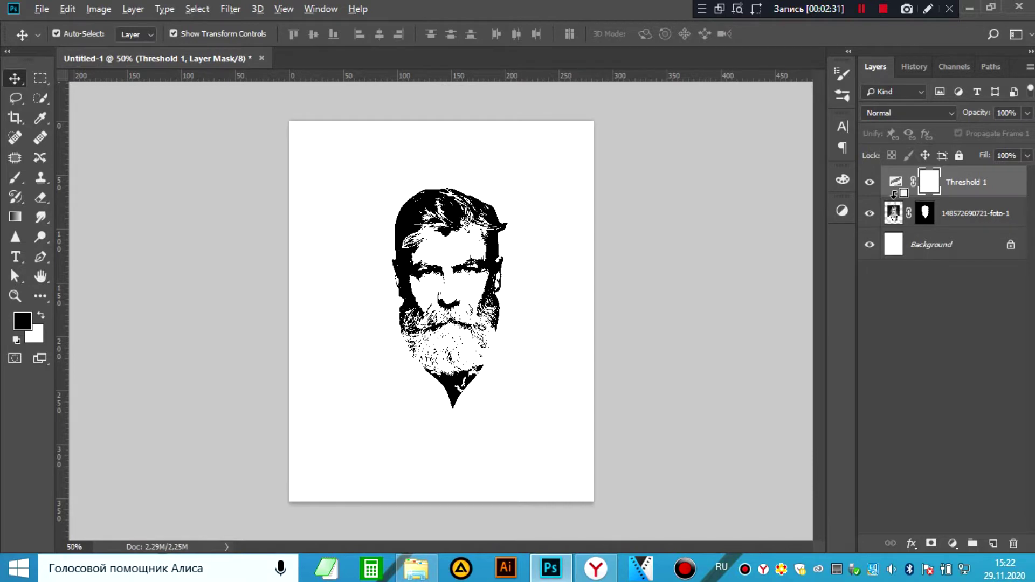
left_click(893, 196, "alt")
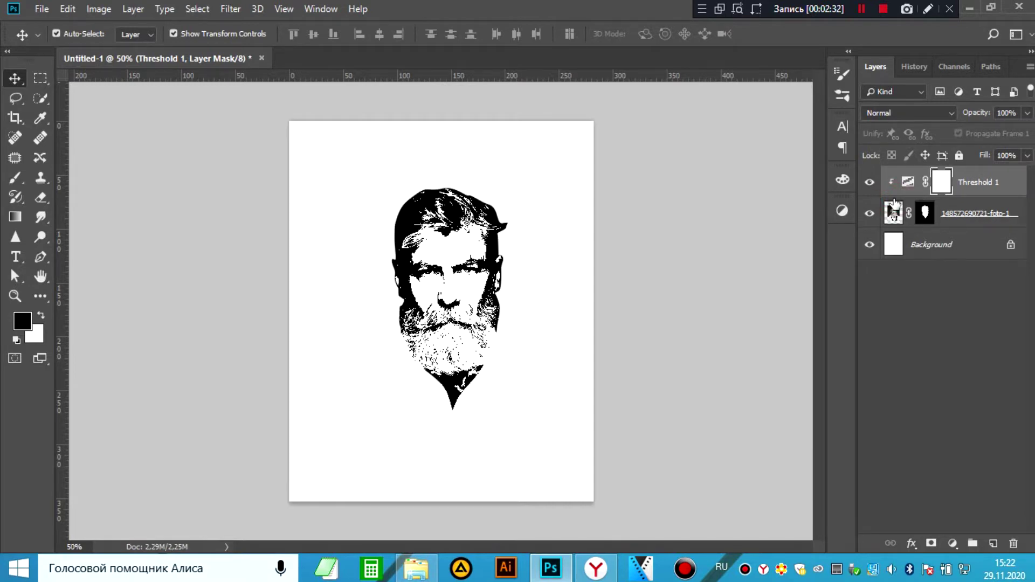
- Drag the oranzhevoe-nebo.orig sunset photo from folder 9 into the document
left_click(416, 568)
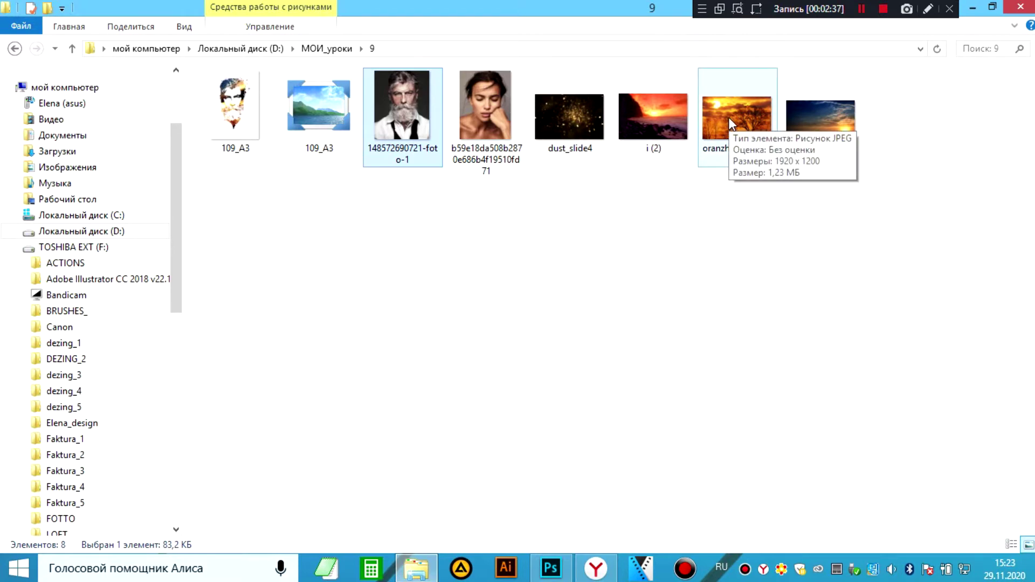
mouse_move(728, 117)
left_mouse_down()
mouse_move(725, 190)
mouse_move(522, 509)
mouse_move(472, 345)
left_mouse_up()
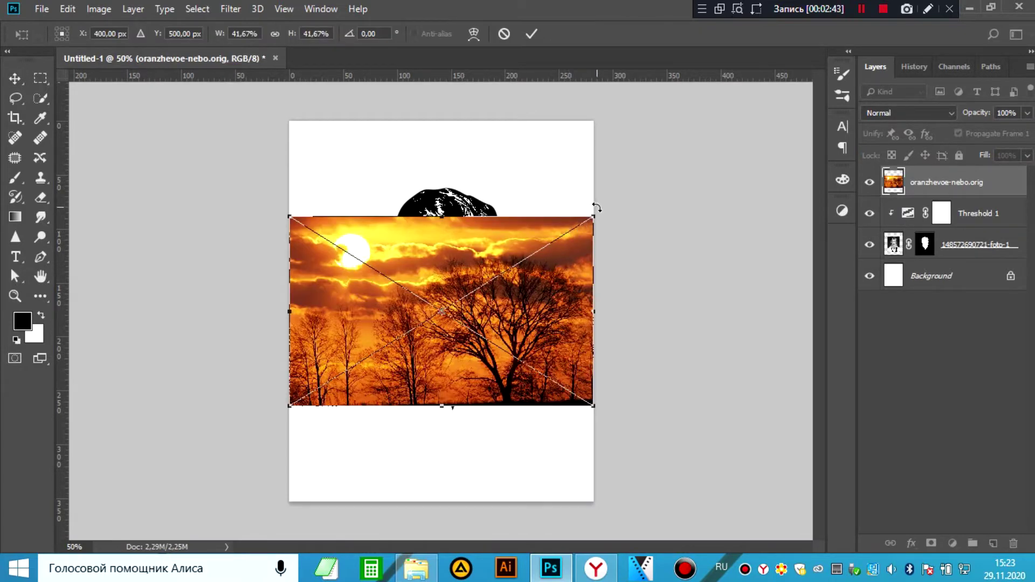
- Rotate the orange sunset about −20°, scale it to roughly 28%, and position it over the beard
left_click_drag(596, 207, 554, 147)
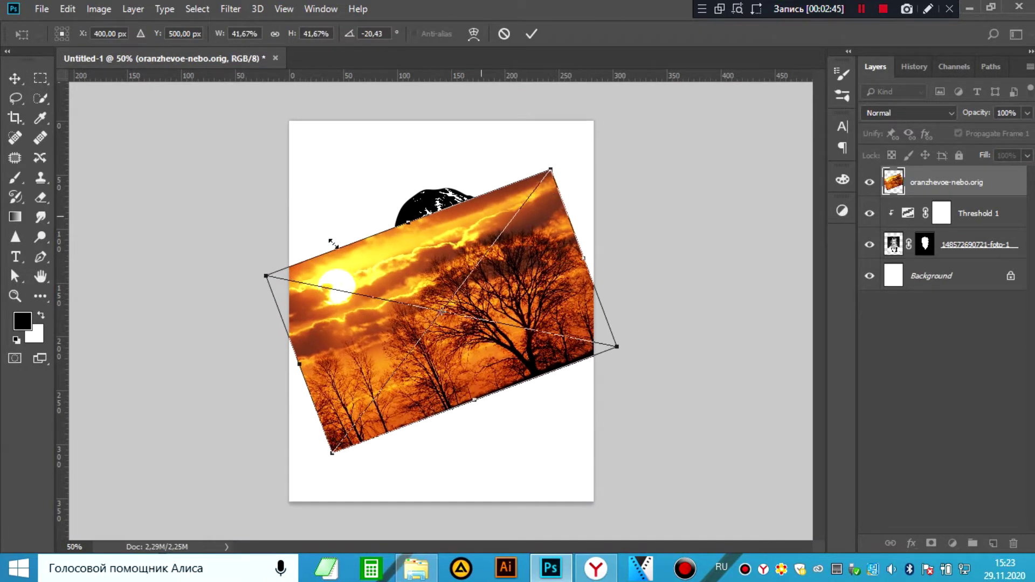
left_click_drag(271, 276, 400, 303)
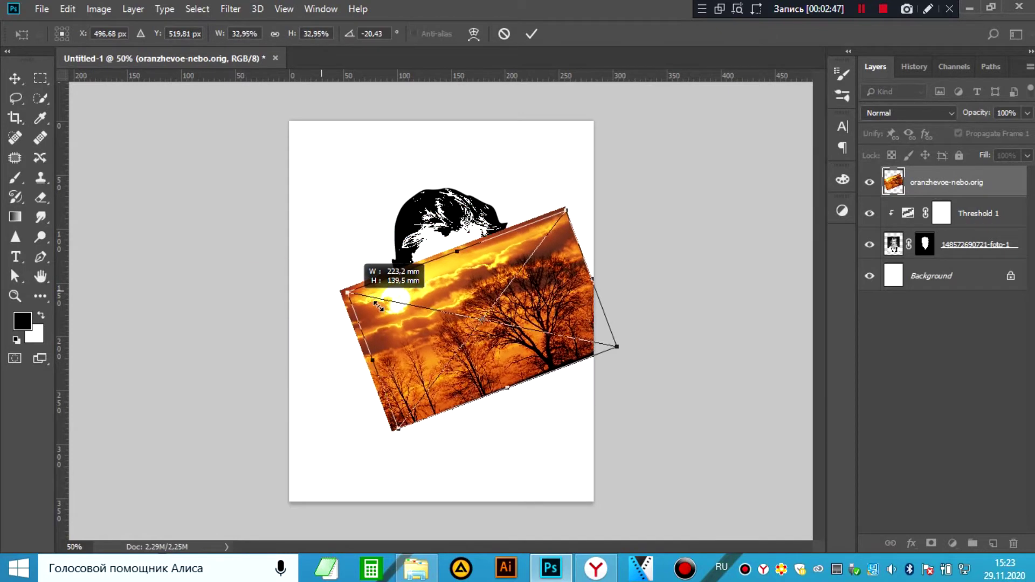
left_click_drag(491, 374, 455, 388)
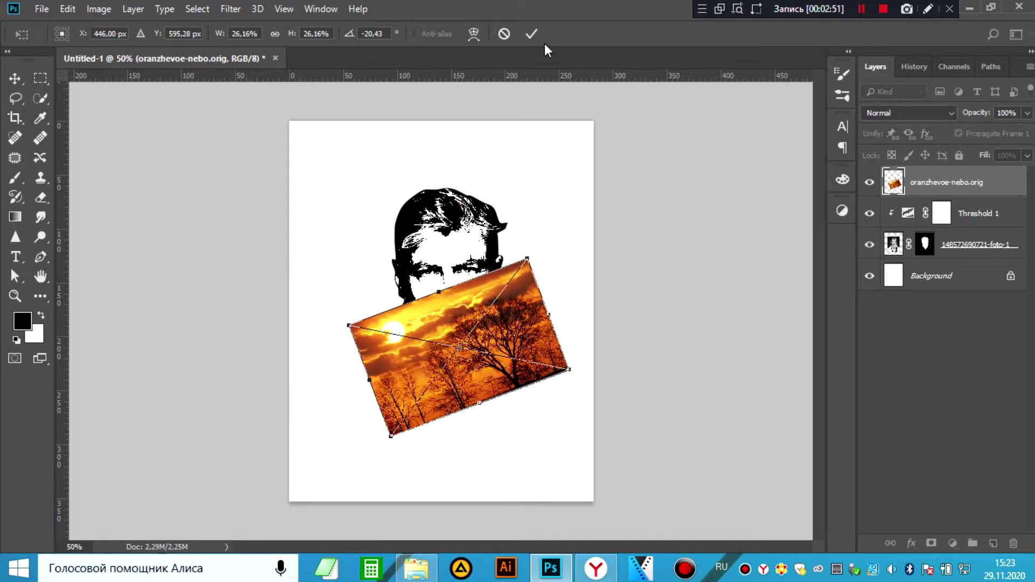
left_click_drag(532, 259, 542, 225)
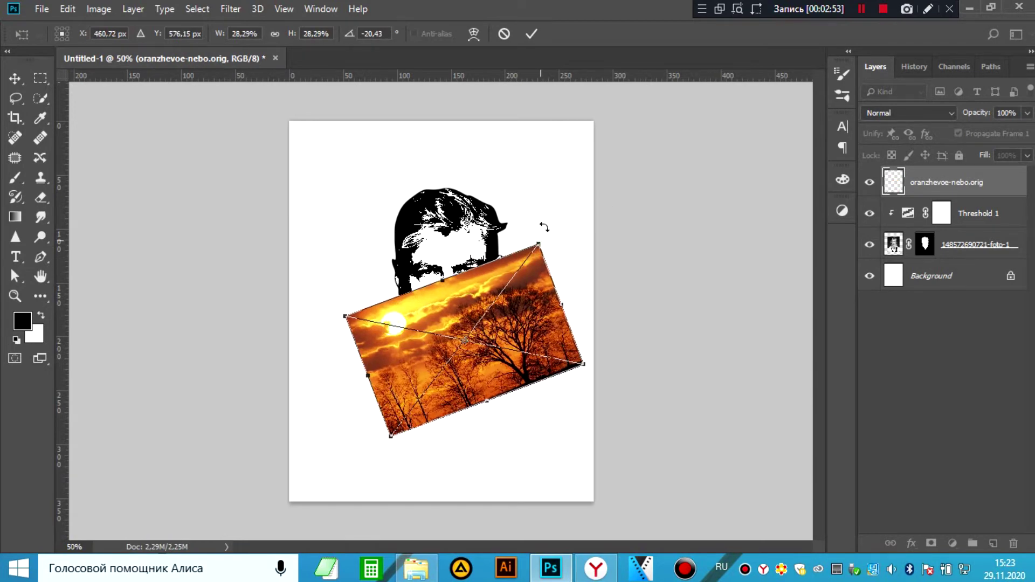
left_click(531, 34)
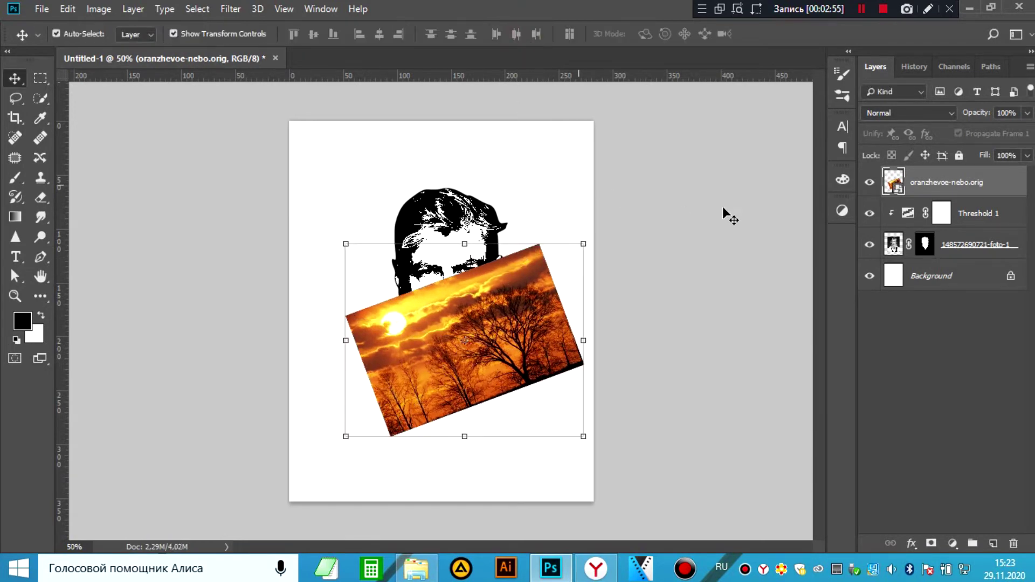
- Set the sunset layer to Screen, nudge it lower, and drag in the blue-and-orange sunset photo
left_click(910, 113)
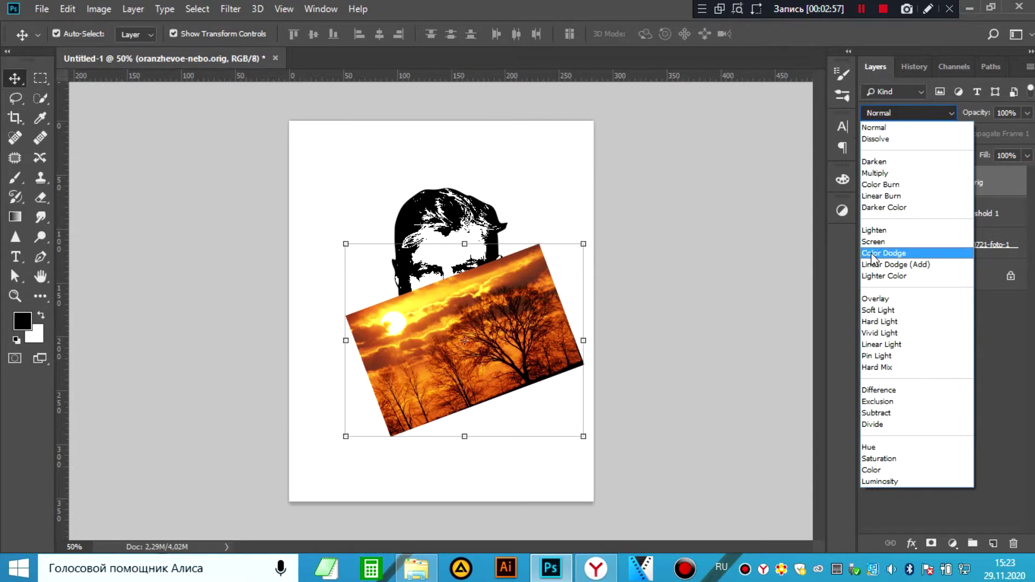
left_click(904, 237)
left_click_drag(482, 363, 467, 375)
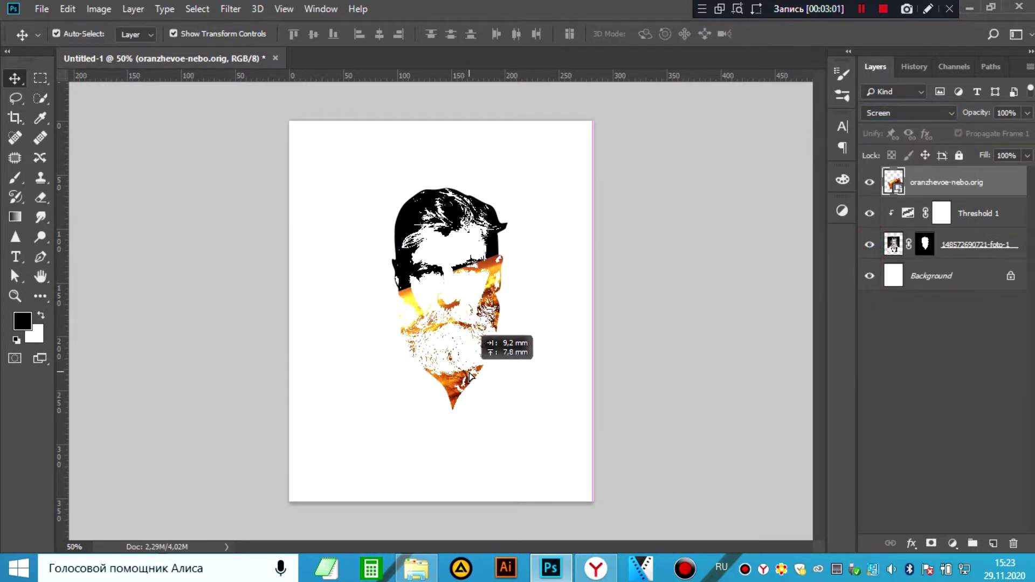
left_click_drag(468, 375, 472, 376)
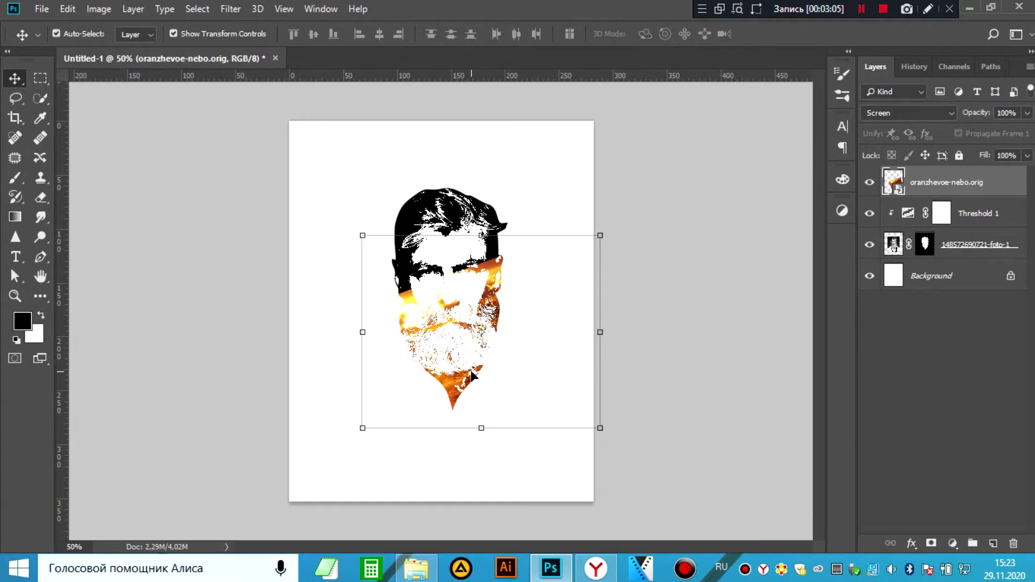
left_click(416, 568)
mouse_move(796, 129)
left_mouse_down()
mouse_move(454, 273)
mouse_move(452, 259)
left_mouse_up()
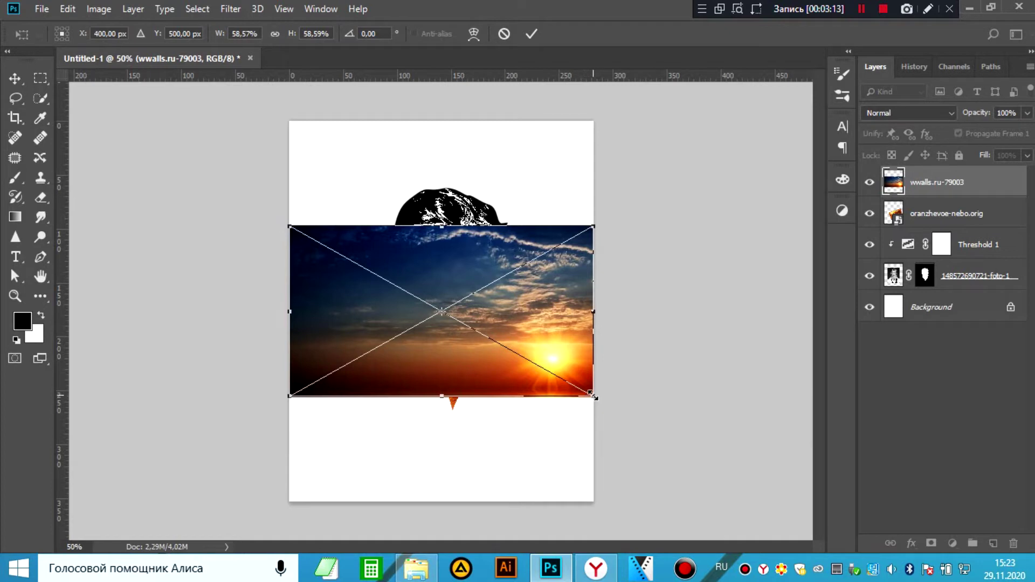
- Scale the blue-and-orange sunset to about 37%, rotate it −15° over the hair, and stretch its top upward
left_click_drag(594, 397, 483, 334)
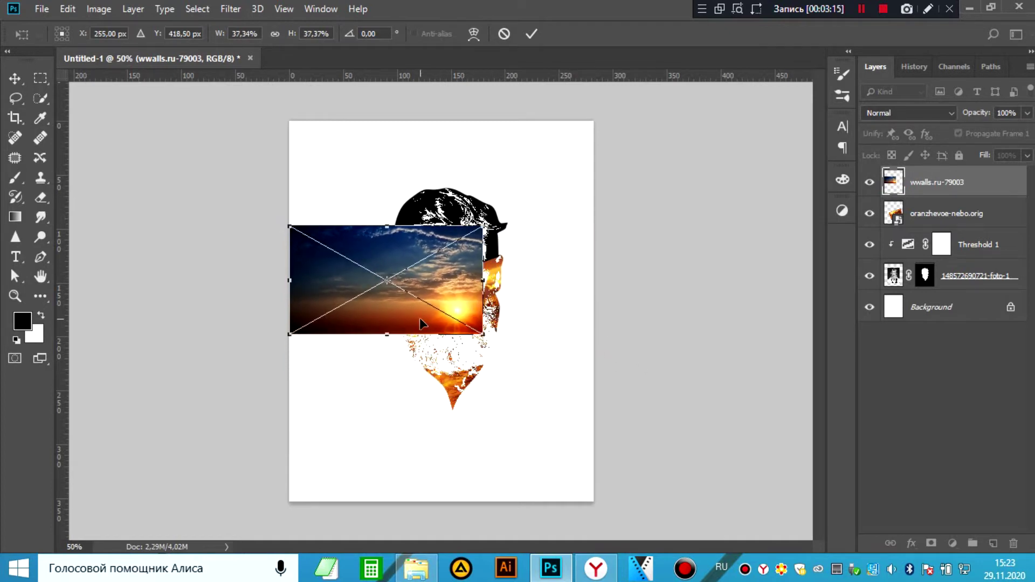
left_click_drag(420, 323, 361, 186)
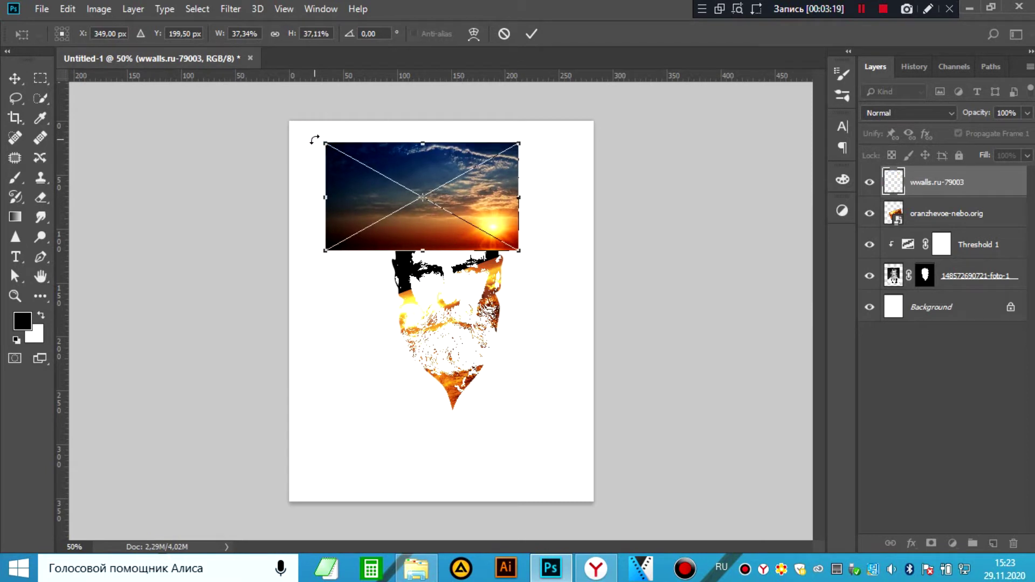
left_click_drag(317, 135, 304, 162)
left_click_drag(303, 177, 303, 177)
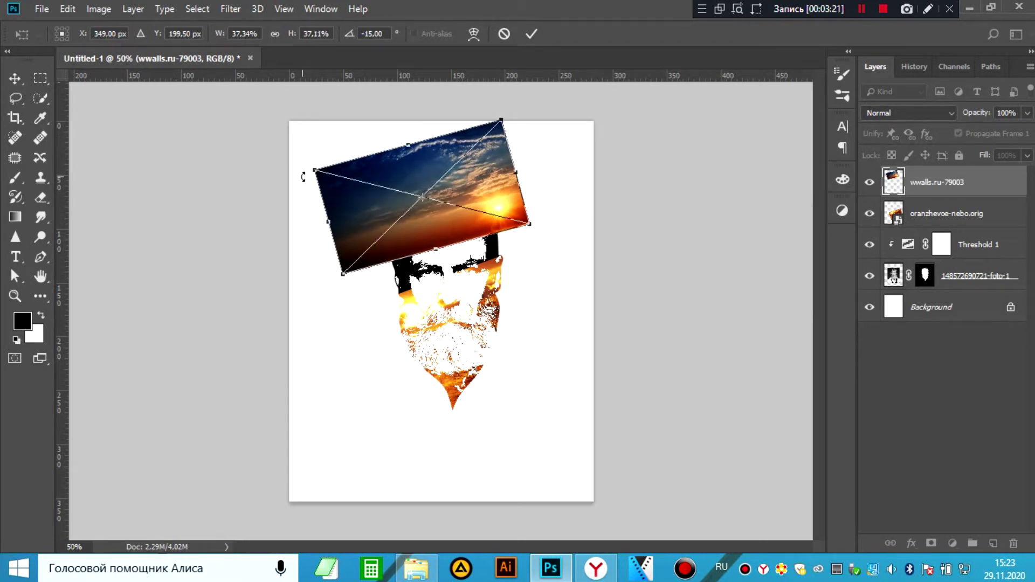
left_click_drag(409, 149, 410, 140)
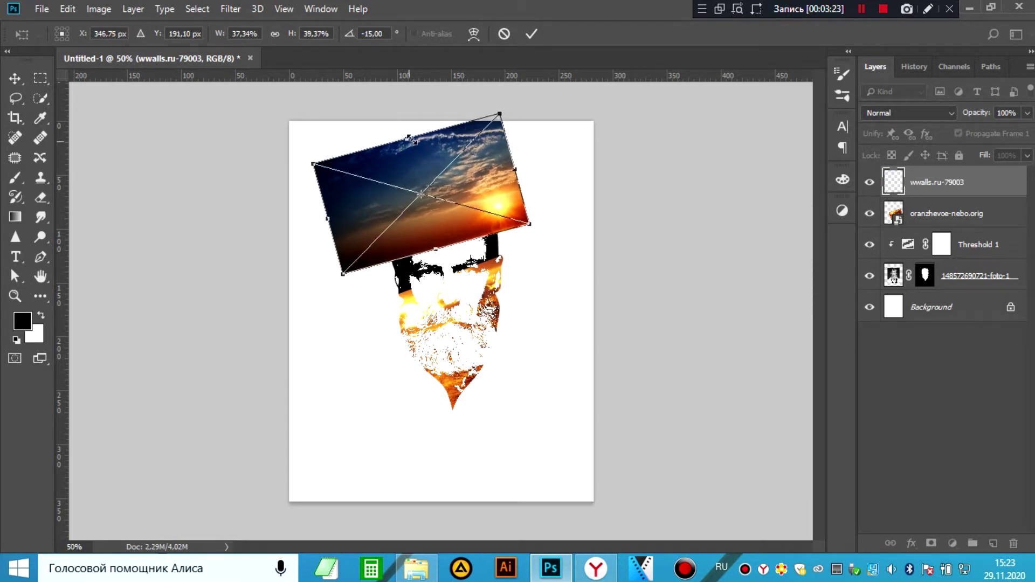
left_click(531, 34)
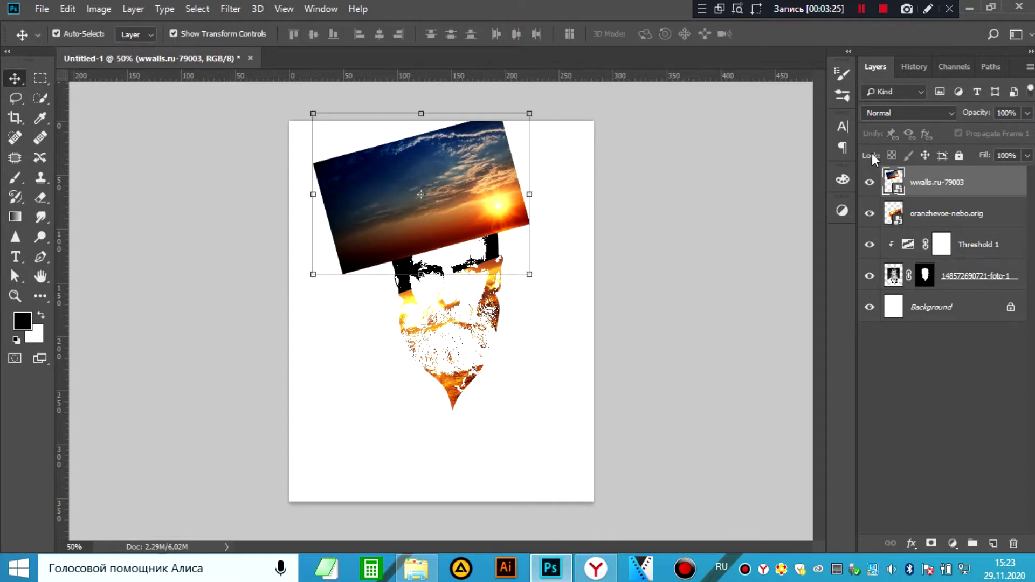
- Set the wwalls.ru-79003 sunset layer to Screen blend mode and shift it down over the head
left_click(906, 114)
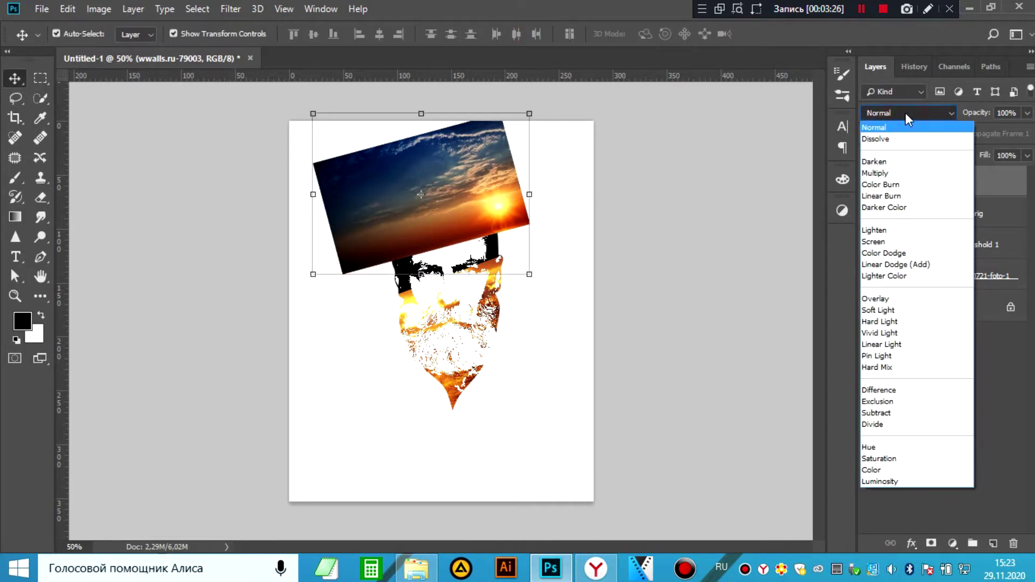
left_click(884, 240)
left_click_drag(481, 208, 475, 224)
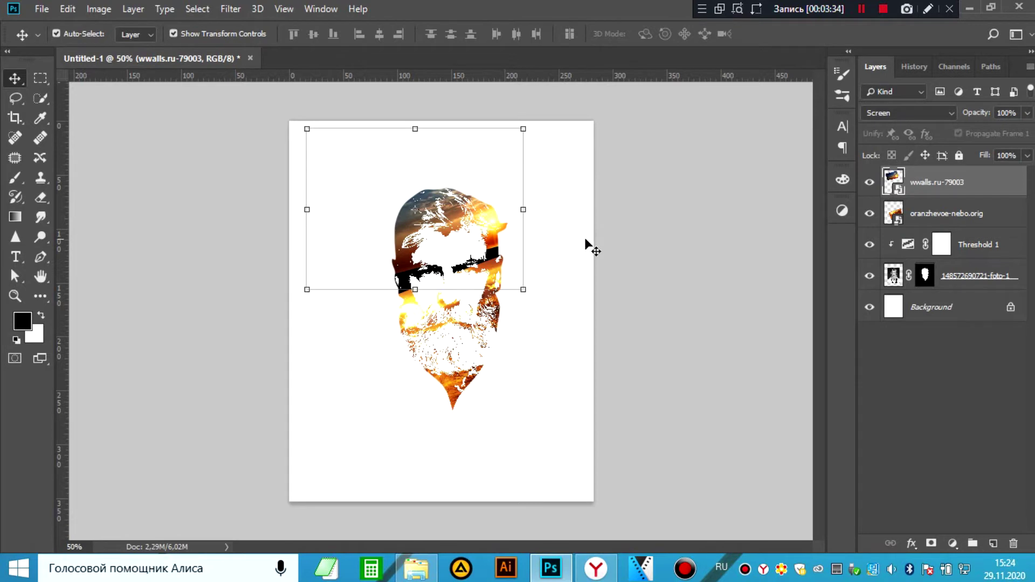
left_click(917, 215)
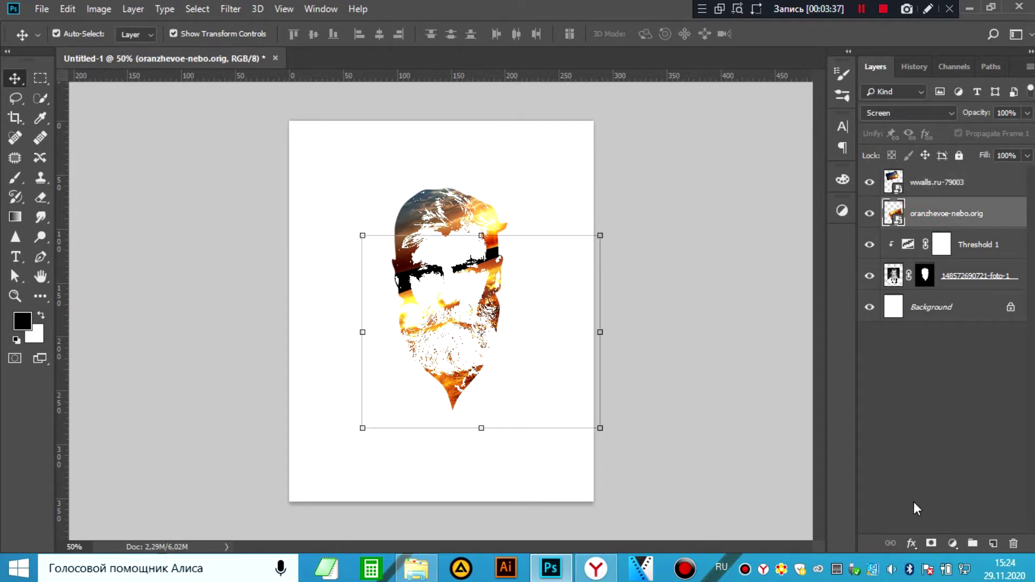
- Add a layer mask to oranzhevoe-nebo.orig and set up a soft round 92 px brush
left_click(931, 543)
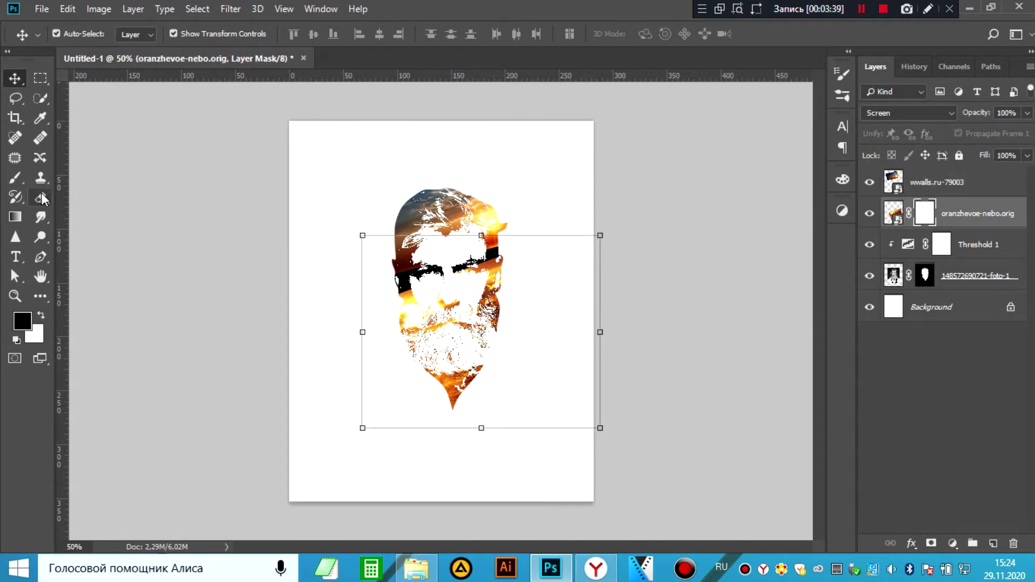
left_click(16, 178)
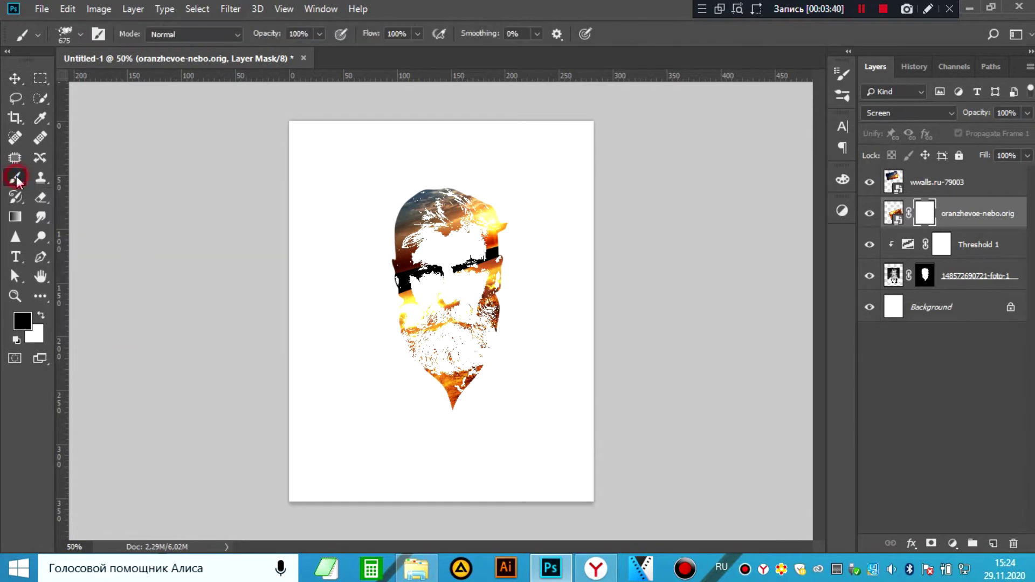
left_click(80, 33)
scroll(382, 225, "up", 5)
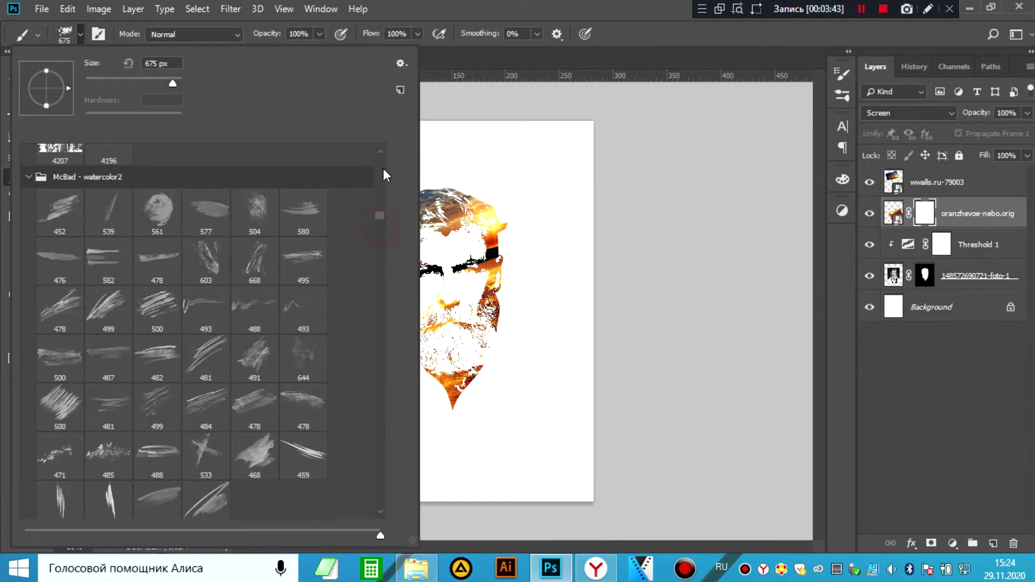
scroll(382, 168, "up", 5)
scroll(378, 153, "up", 5)
mouse_move(377, 150)
left_mouse_down()
mouse_move(377, 163)
mouse_move(350, 160)
left_mouse_up()
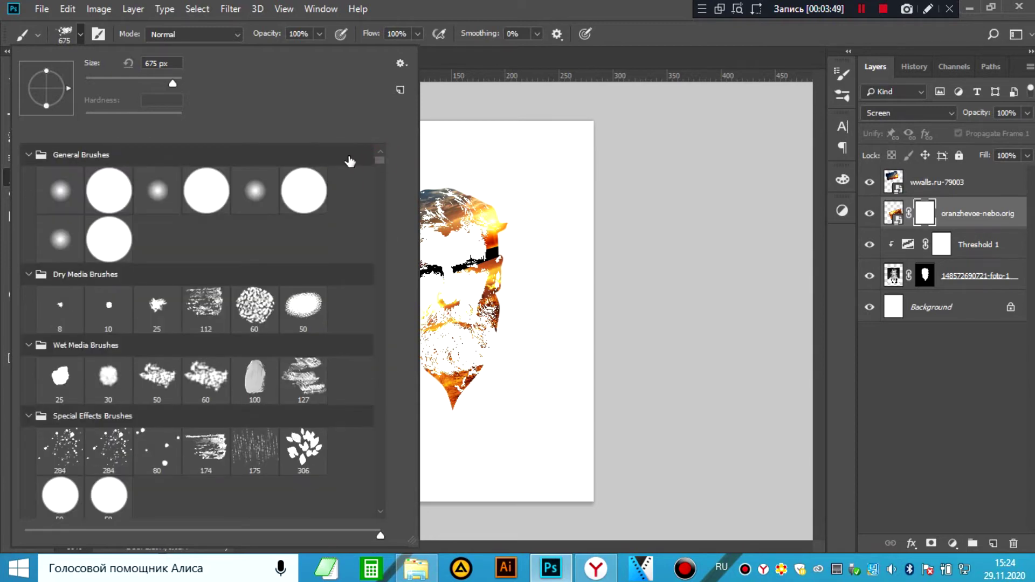
left_click(54, 189)
left_click_drag(173, 84, 150, 86)
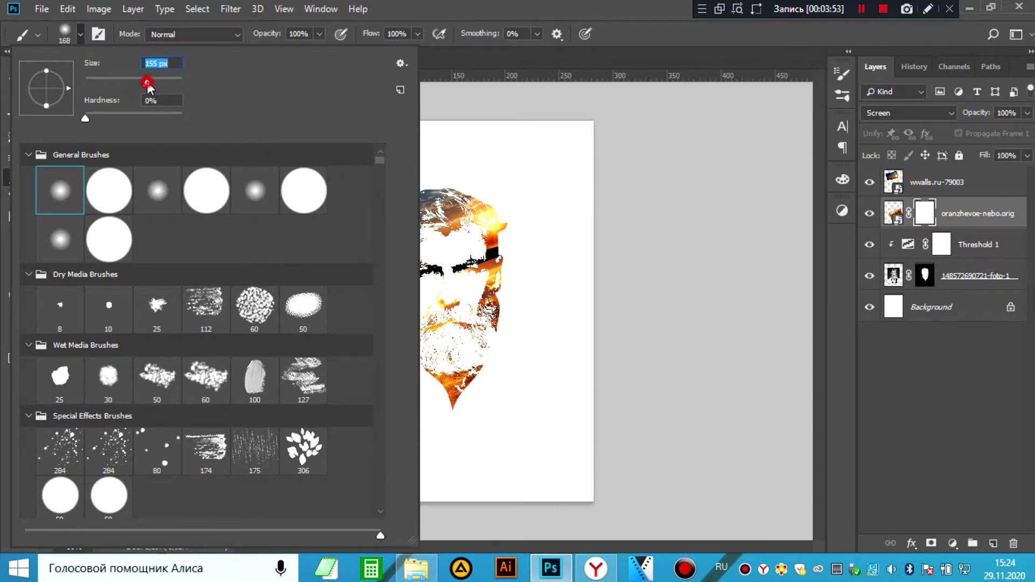
left_click(636, 212)
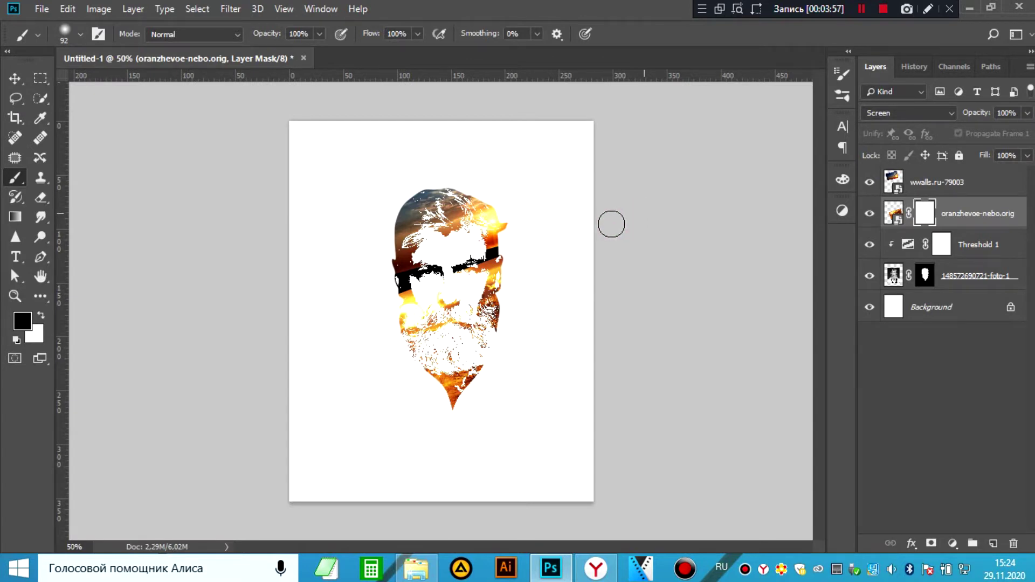
- Paint out the sky over the eyes on oranzhevoe-nebo.orig's and a new wwalls.ru-79003 mask
left_click(485, 246)
left_click_drag(481, 248, 400, 279)
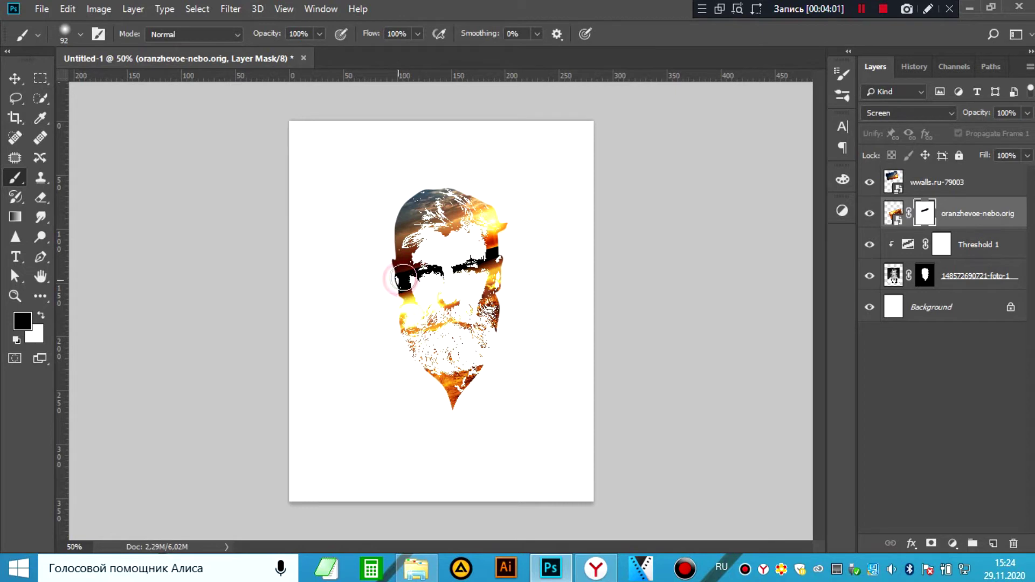
left_click(913, 182)
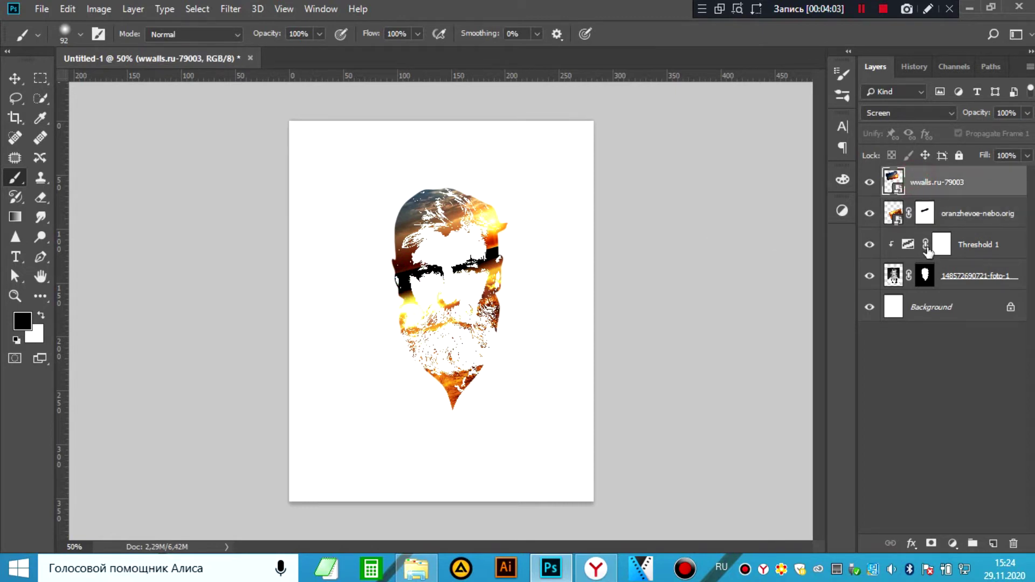
left_click(932, 542)
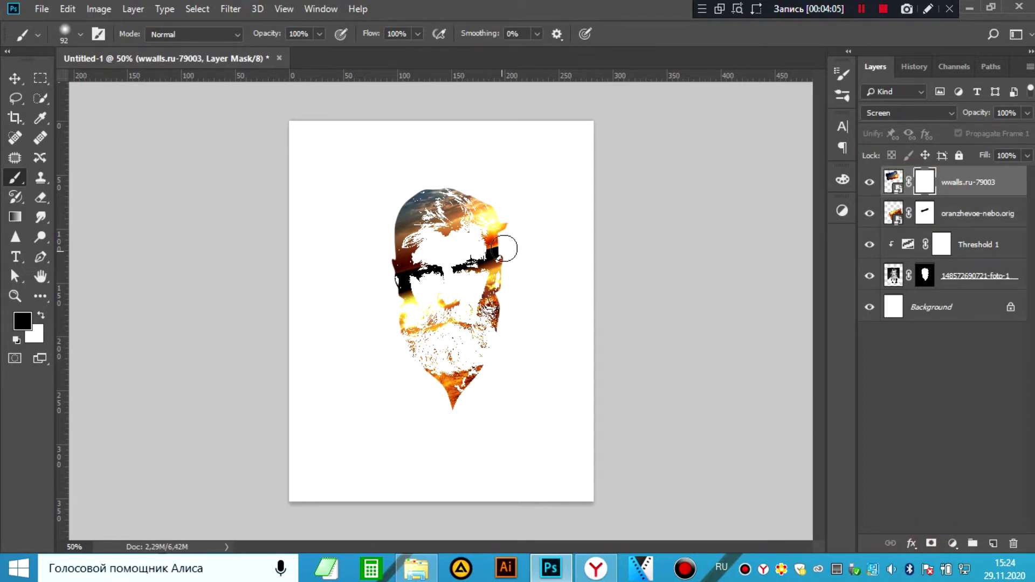
left_click_drag(506, 248, 375, 285)
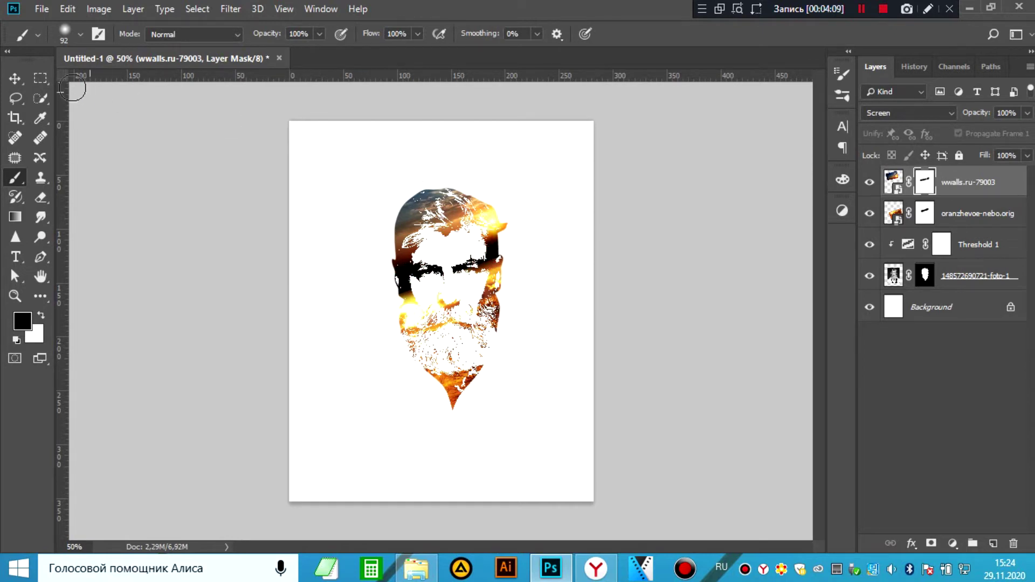
left_click(15, 79)
left_click(658, 279)
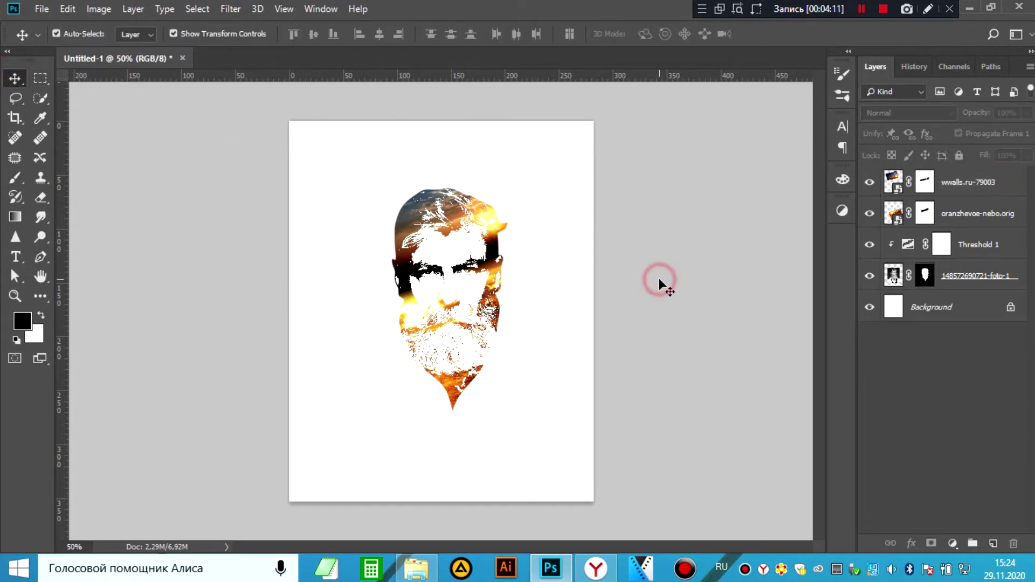
left_click(953, 284)
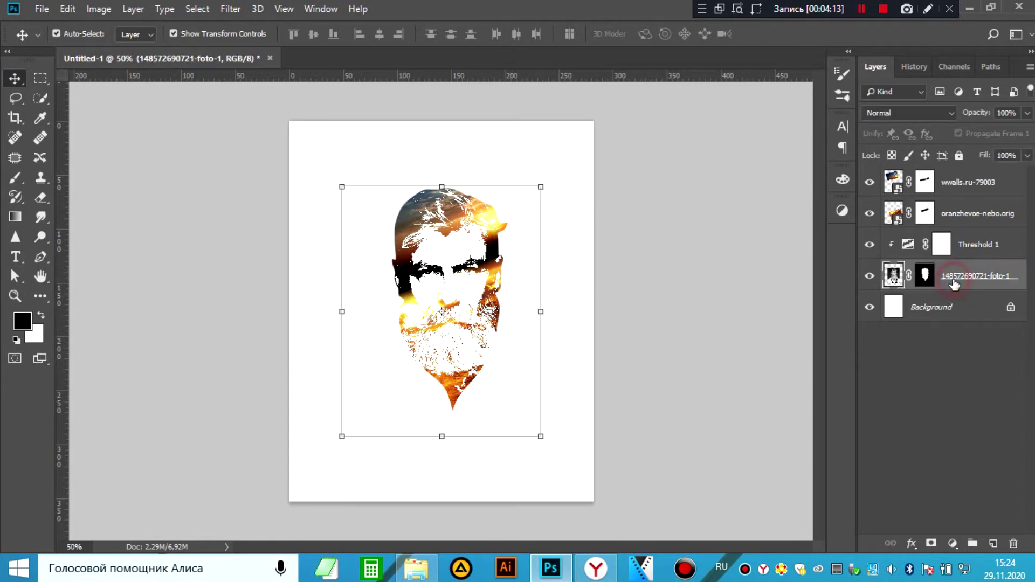
left_click(948, 185, "shift")
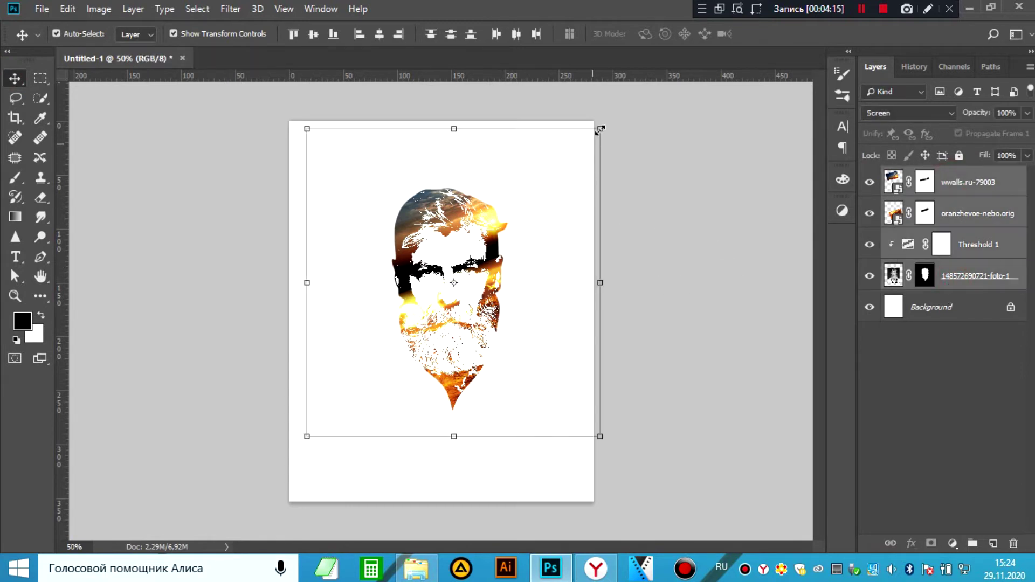
left_click_drag(599, 129, 568, 162)
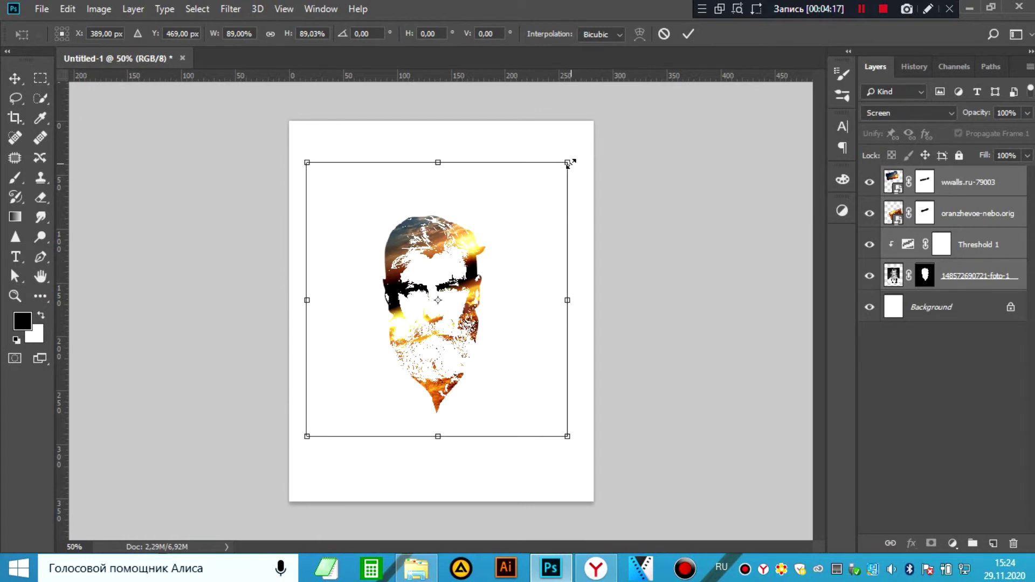
left_click(688, 34)
left_click(675, 185)
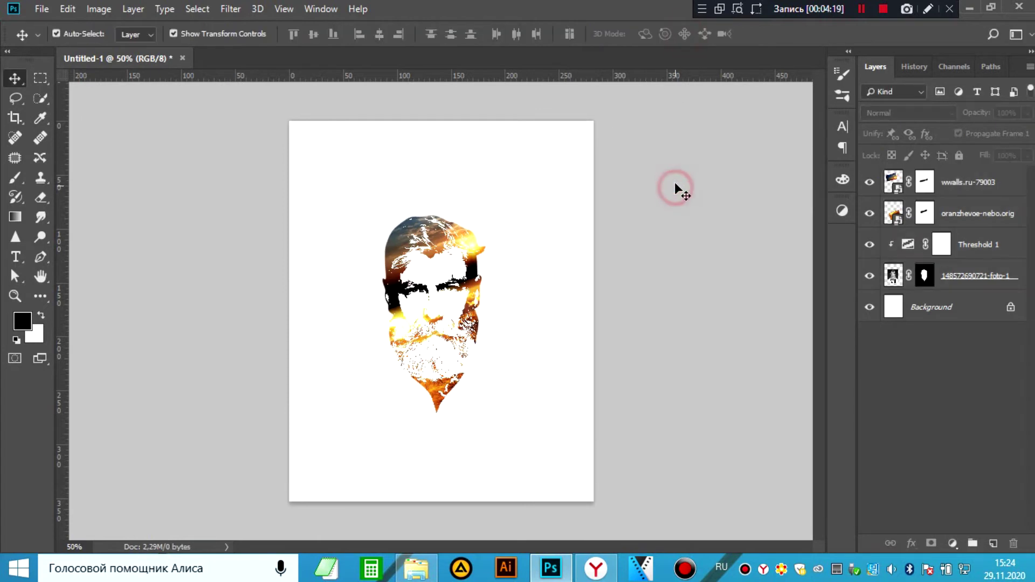
left_click(949, 301)
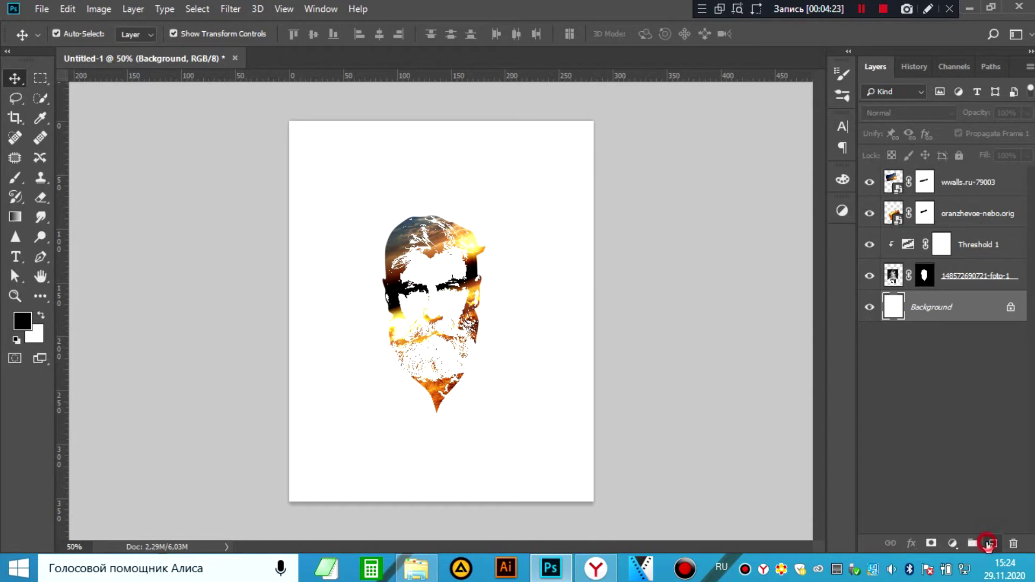
- On a new layer above Background, stamp black splatters with a watercolor splatter brush preset
left_click(987, 544)
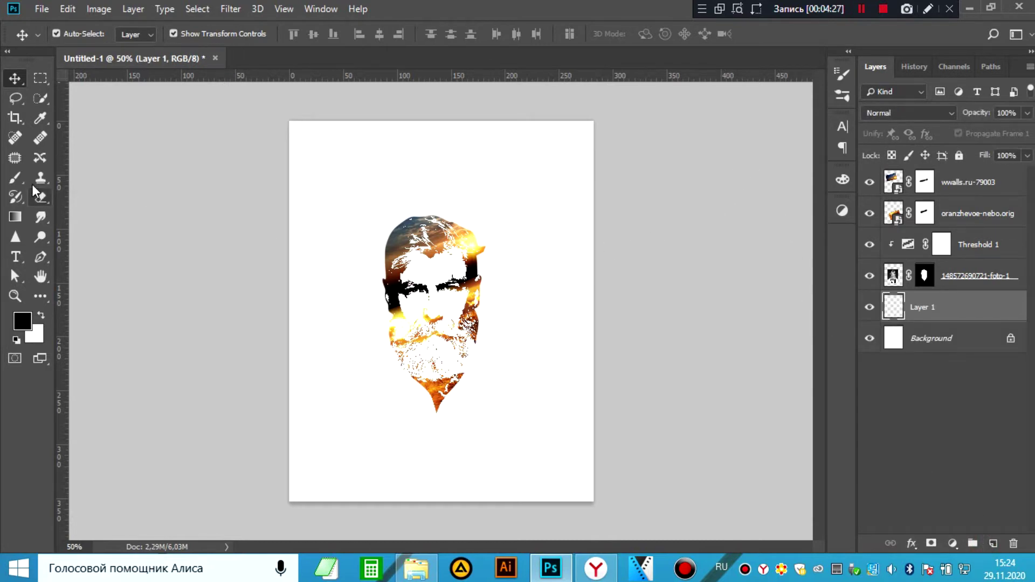
left_click(14, 178)
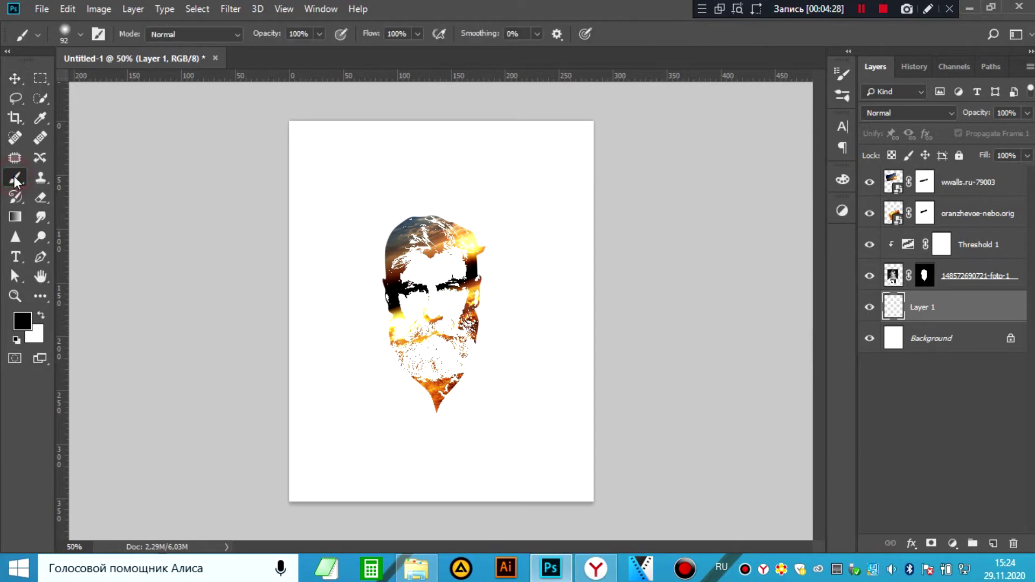
left_click(81, 34)
left_click_drag(377, 163, 373, 231)
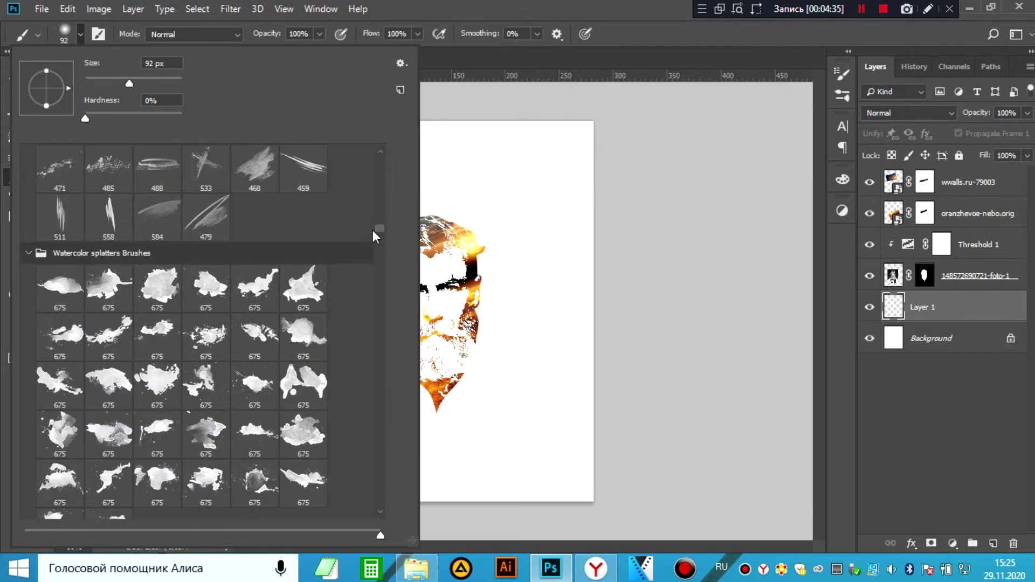
left_click(205, 335)
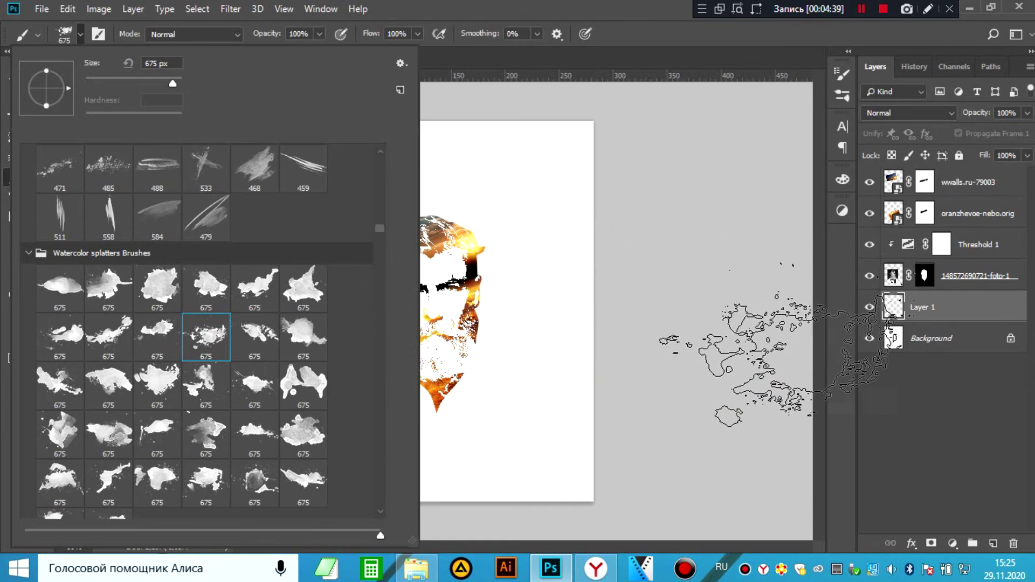
left_click(882, 300)
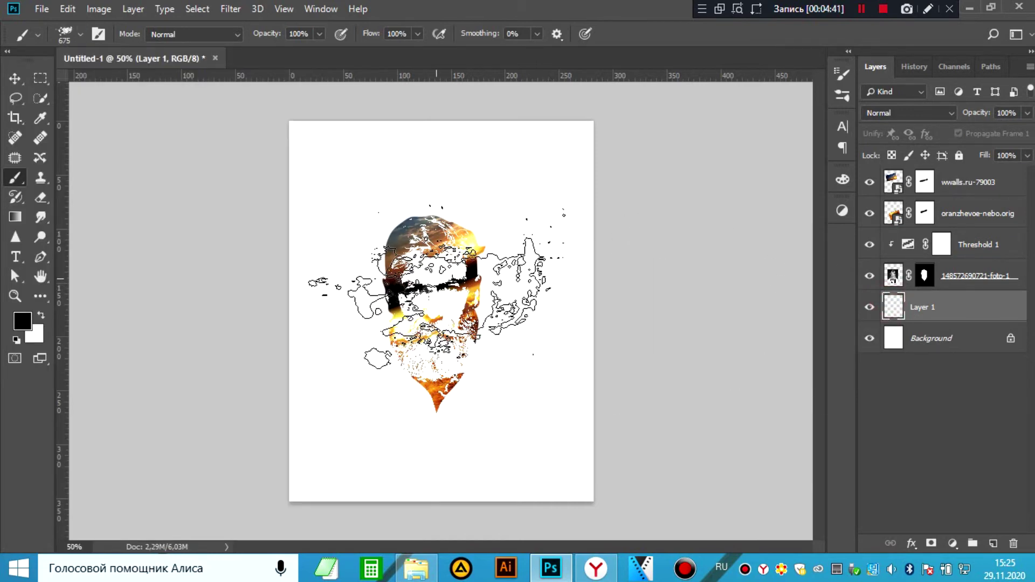
key("alt+BackSpace")
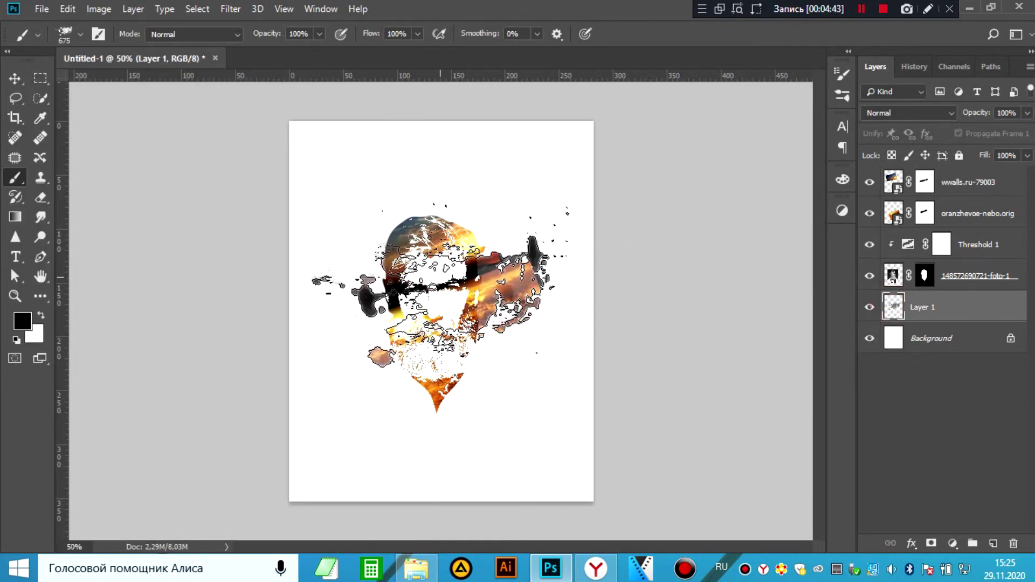
key("ctrl+d")
- Rotate Layer 1's splatters about 71°, scale them to about 63%, and move them up-right
left_click(15, 78)
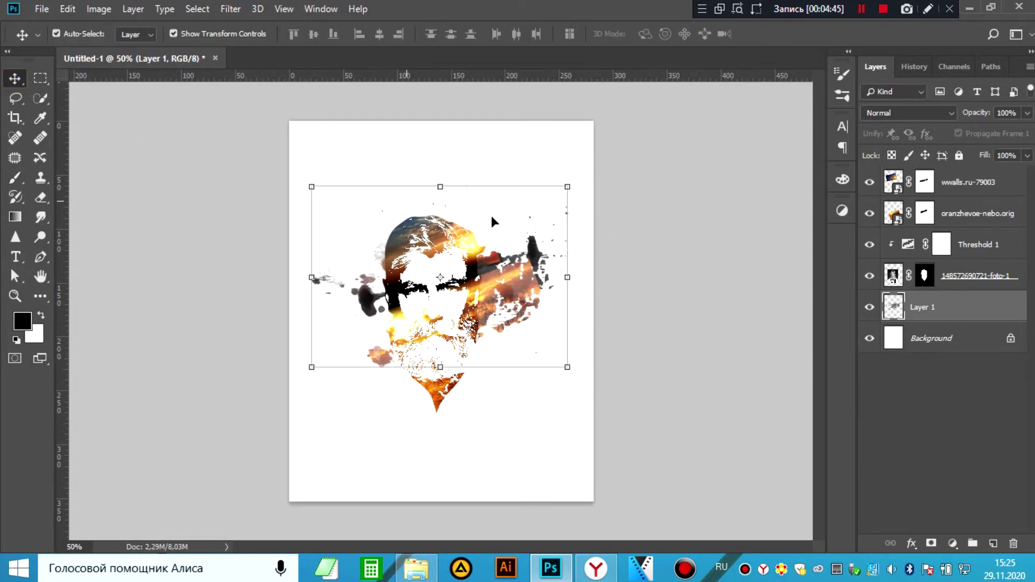
left_click_drag(581, 186, 522, 345)
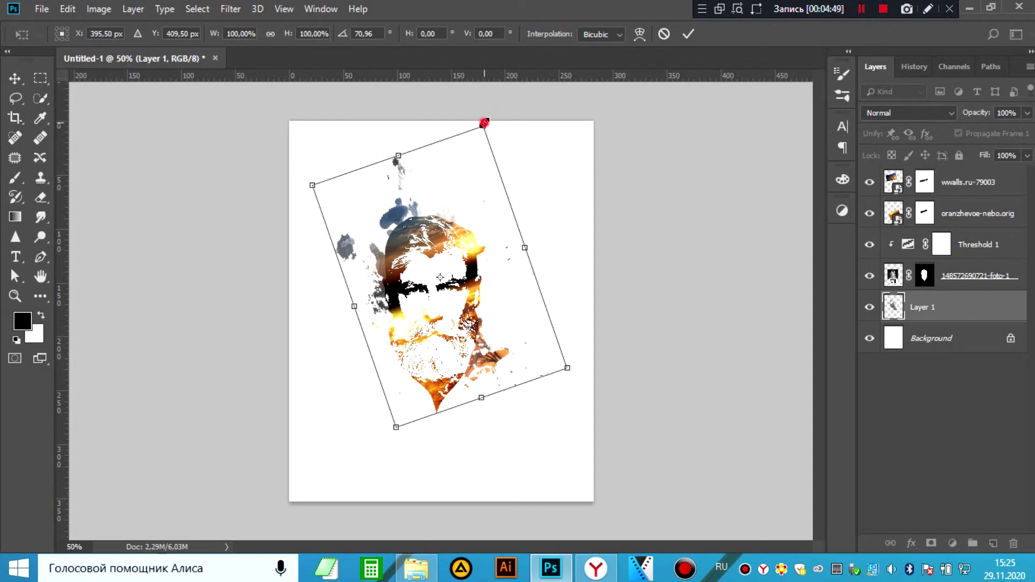
left_click_drag(484, 123, 457, 186)
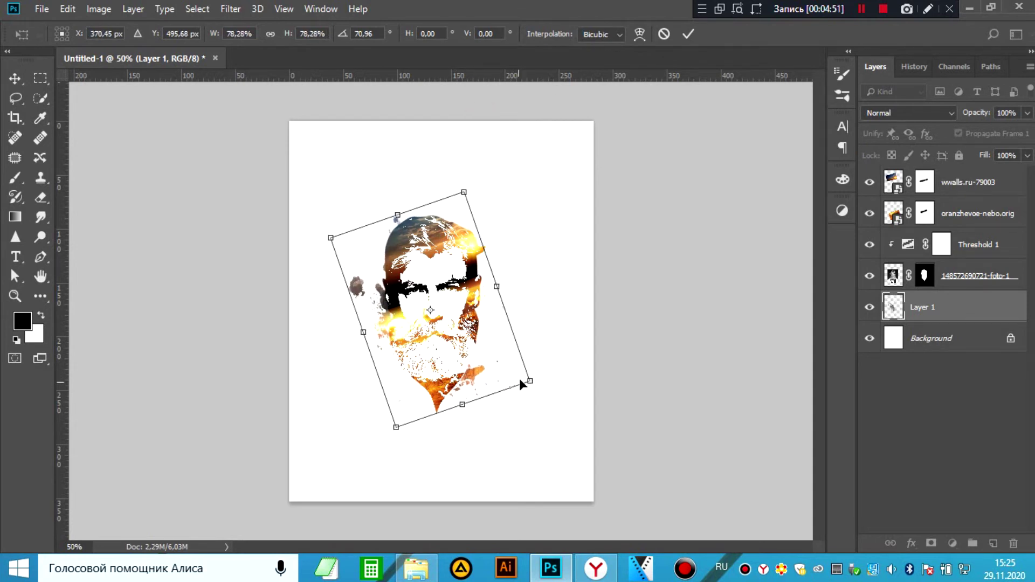
left_click_drag(528, 378, 504, 385)
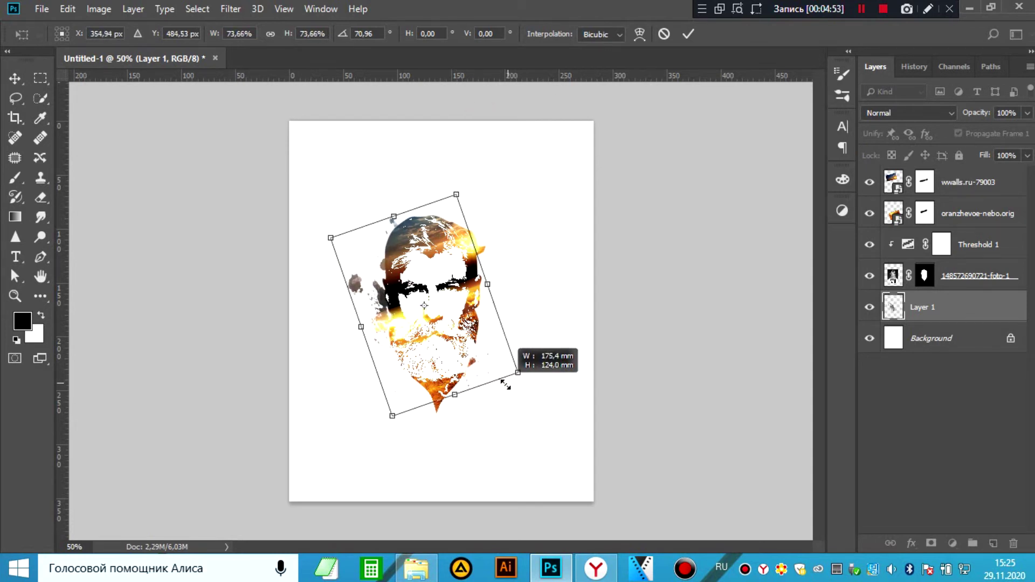
left_click_drag(384, 302, 408, 269)
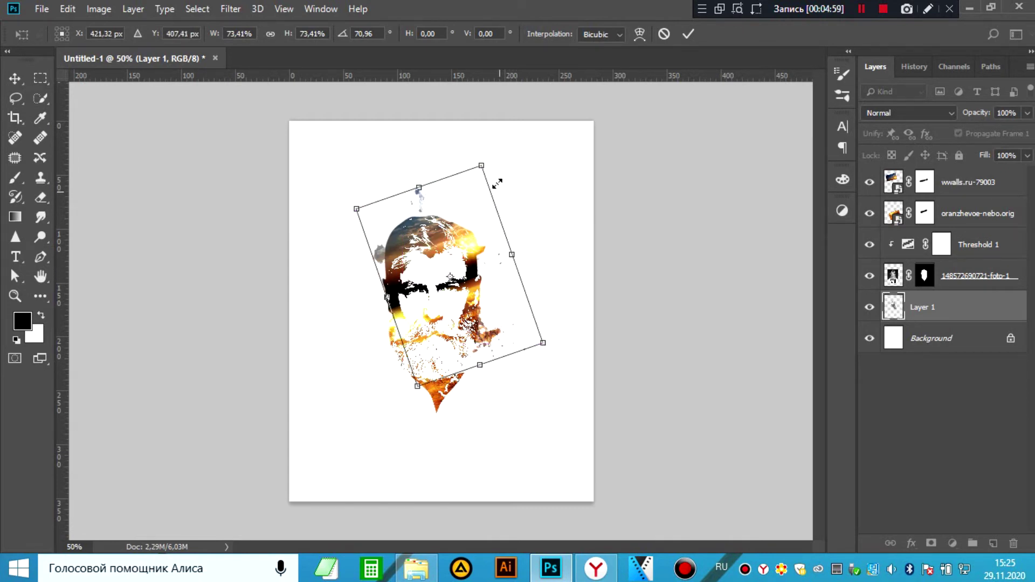
left_click_drag(486, 161, 482, 180)
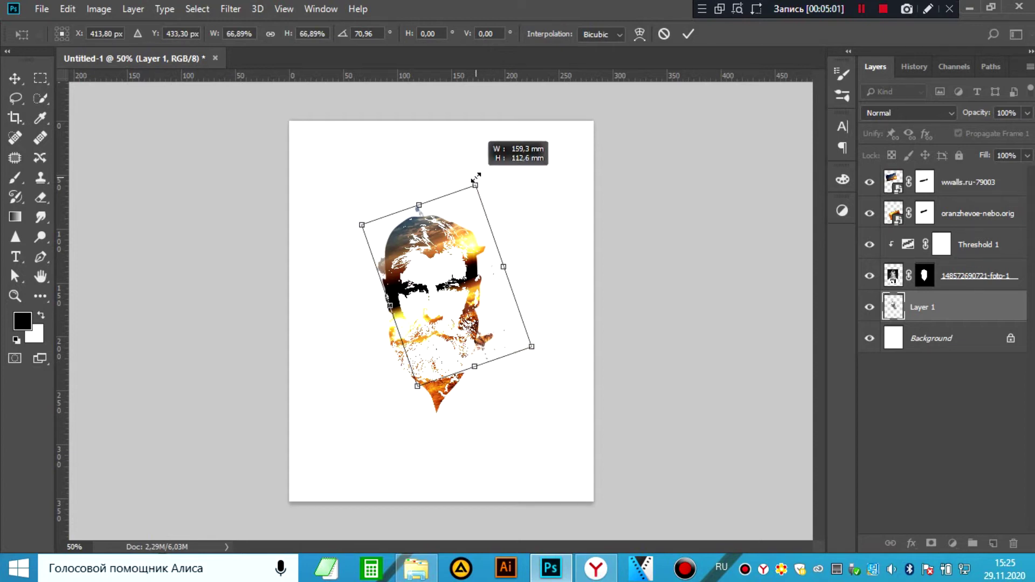
left_click_drag(533, 347, 523, 341)
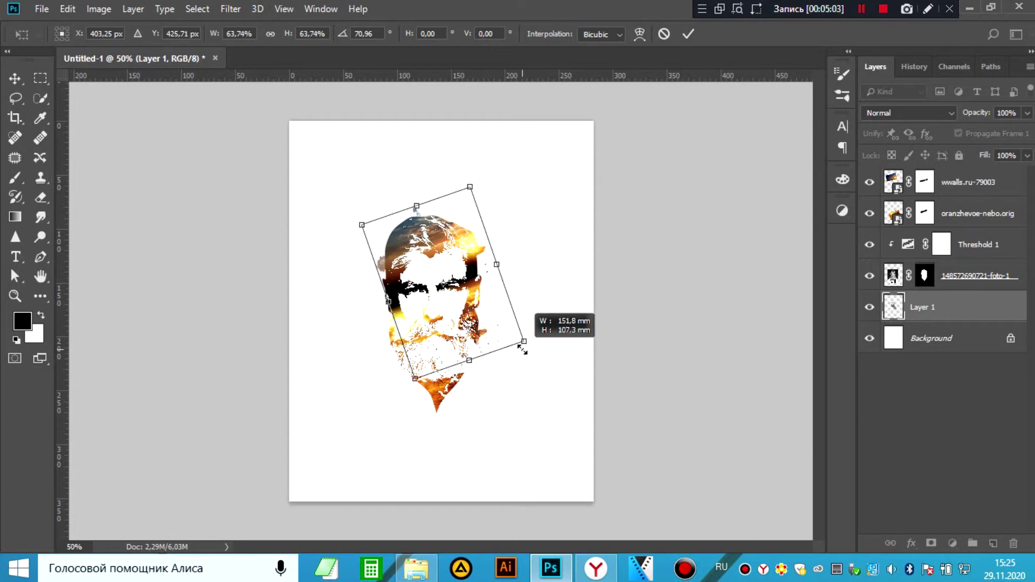
left_click(687, 34)
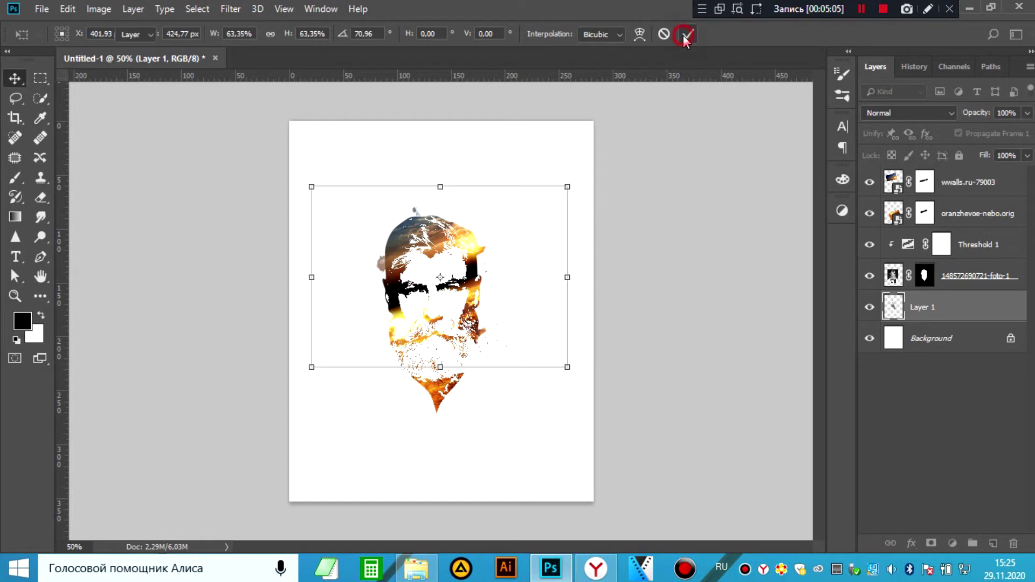
left_click(681, 194)
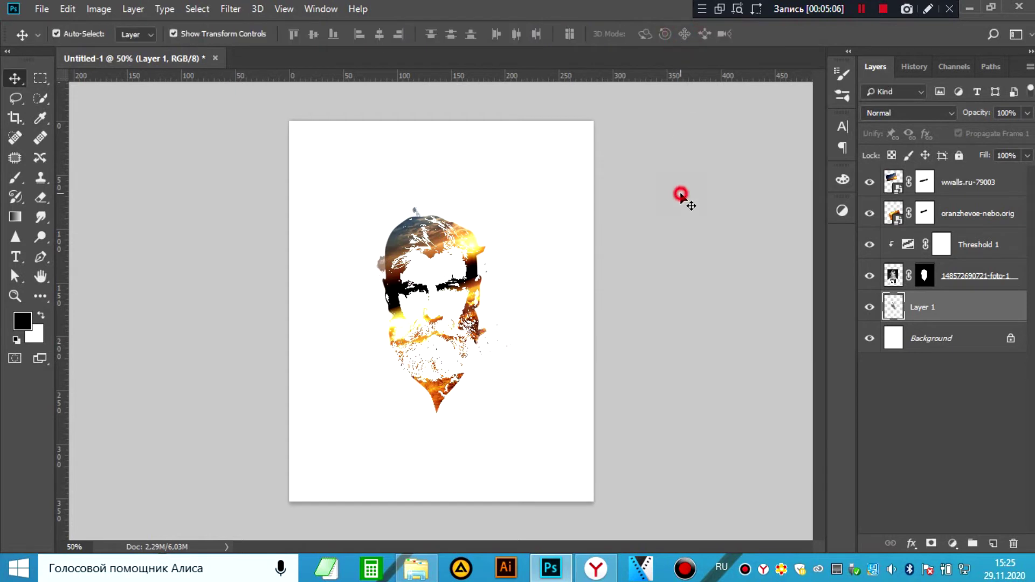
- On a new layer above Layer 1, stamp a different watercolor splatter over the head's upper right
left_click(949, 304)
left_click(993, 544)
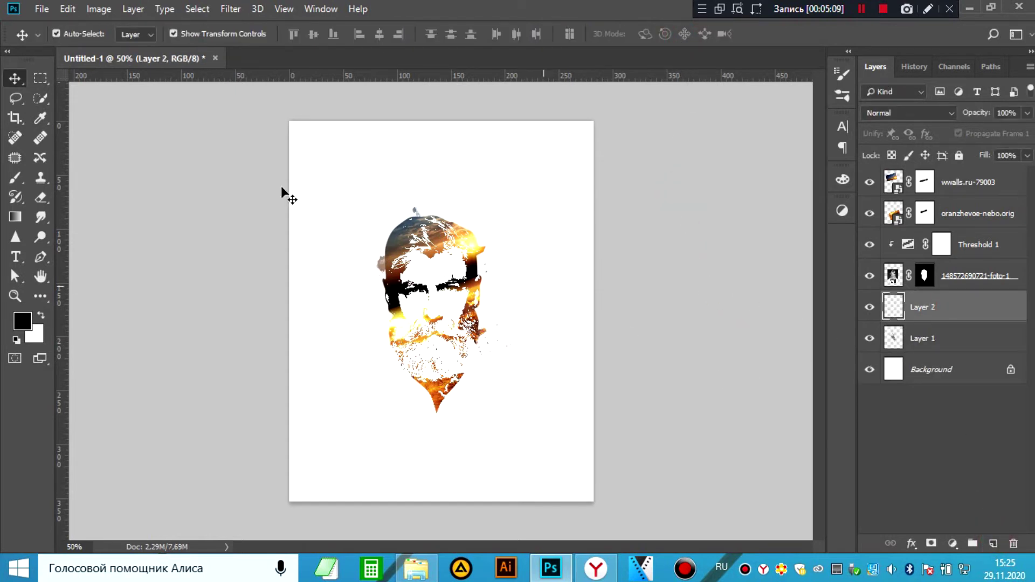
left_click(21, 175)
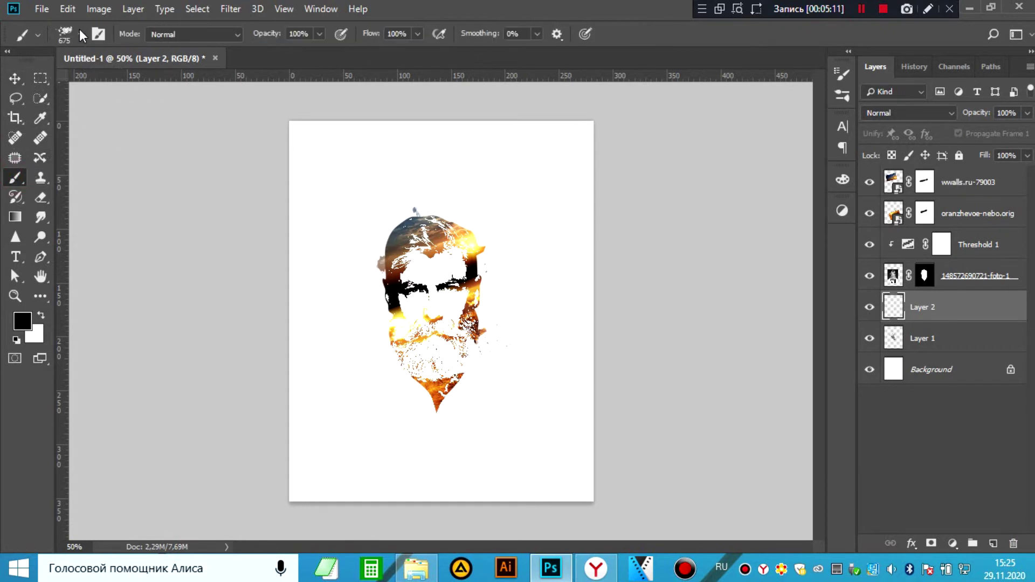
left_click(80, 34)
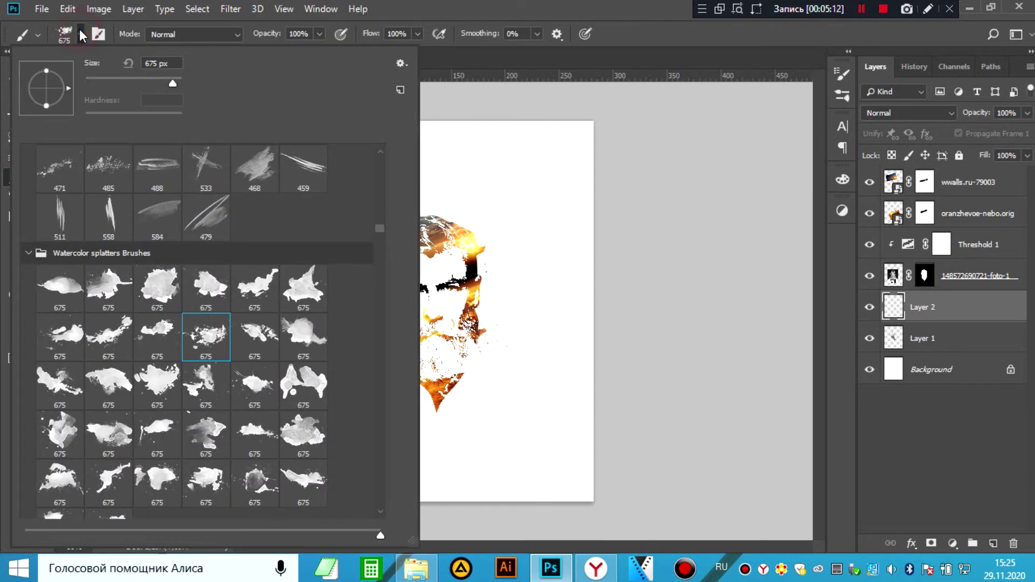
left_click(261, 337)
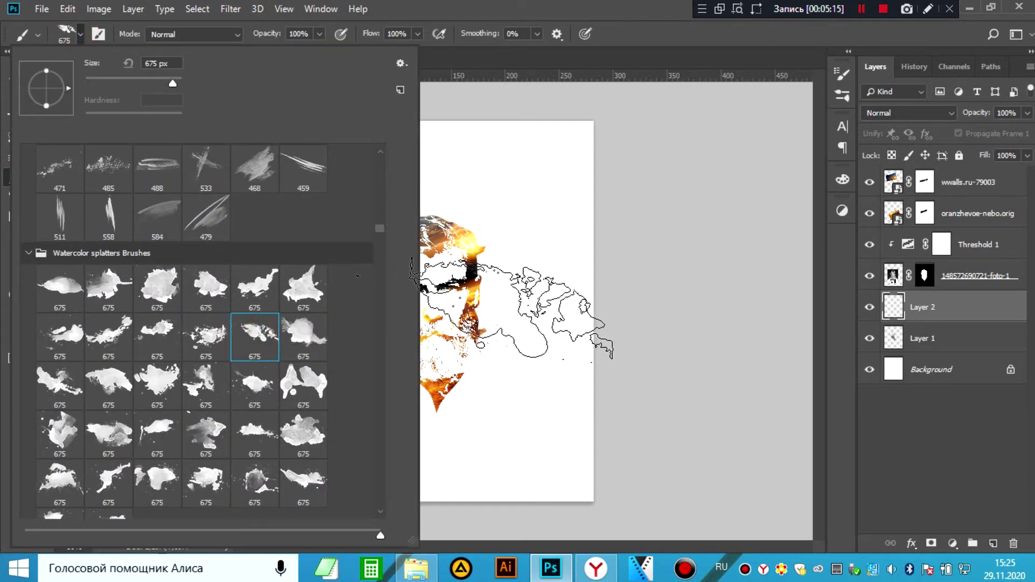
left_click(913, 306)
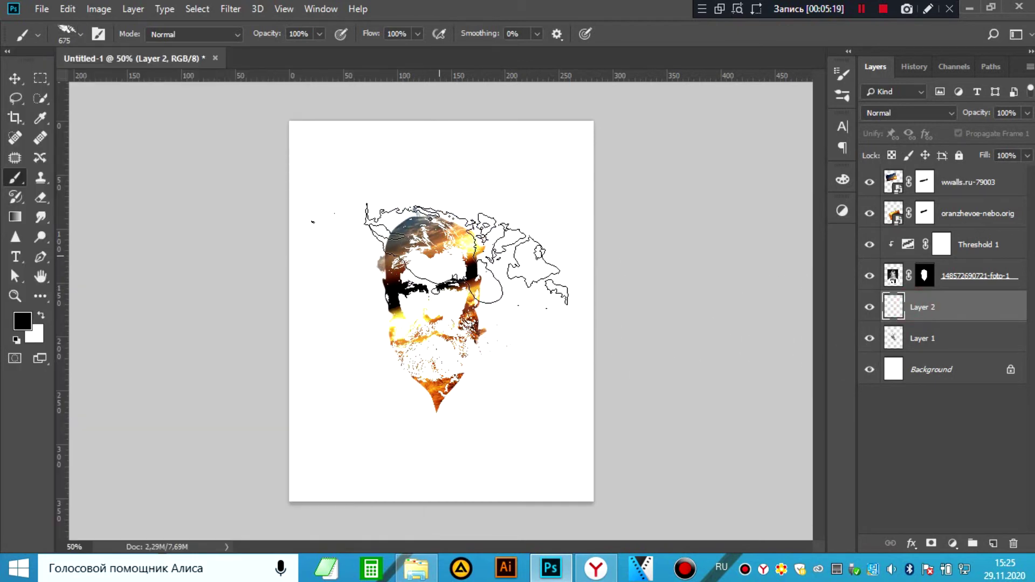
left_click(466, 255)
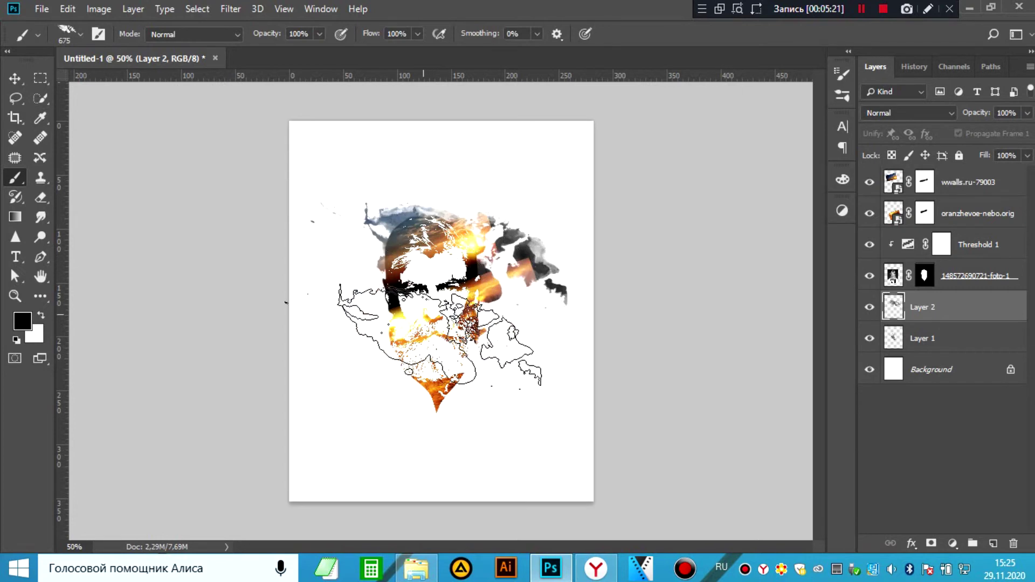
left_click(16, 80)
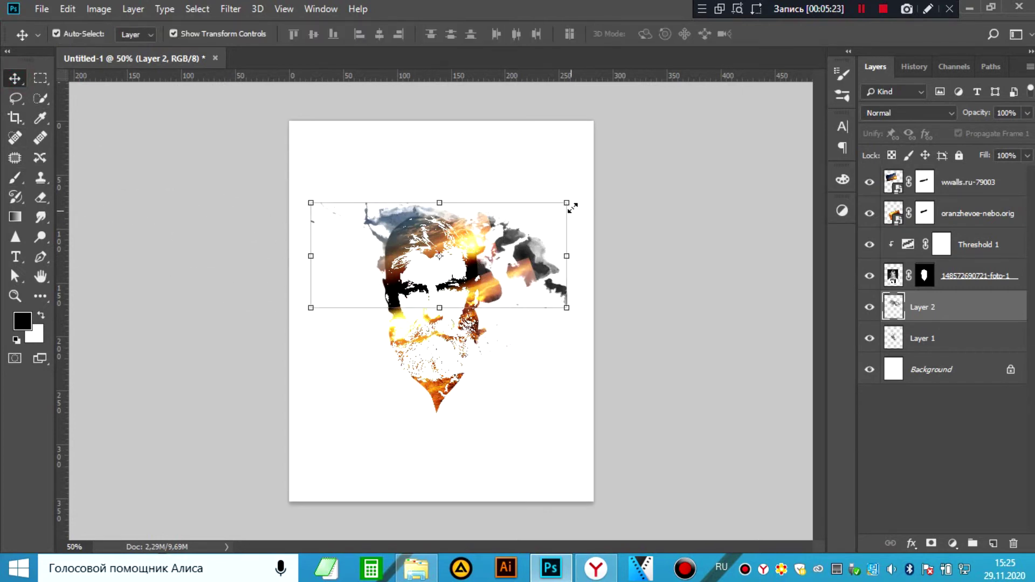
- Rotate Layer 2's splatter about 50°, scale it to roughly 92%, and place it atop the head
left_click_drag(579, 200, 555, 295)
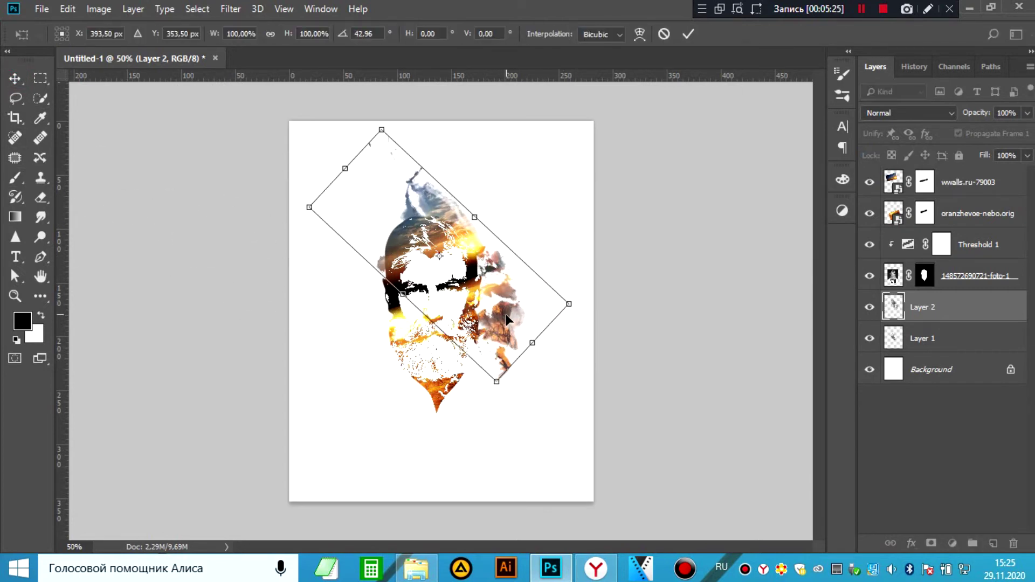
mouse_move(478, 319)
left_mouse_down()
mouse_move(490, 339)
mouse_move(477, 335)
left_mouse_up()
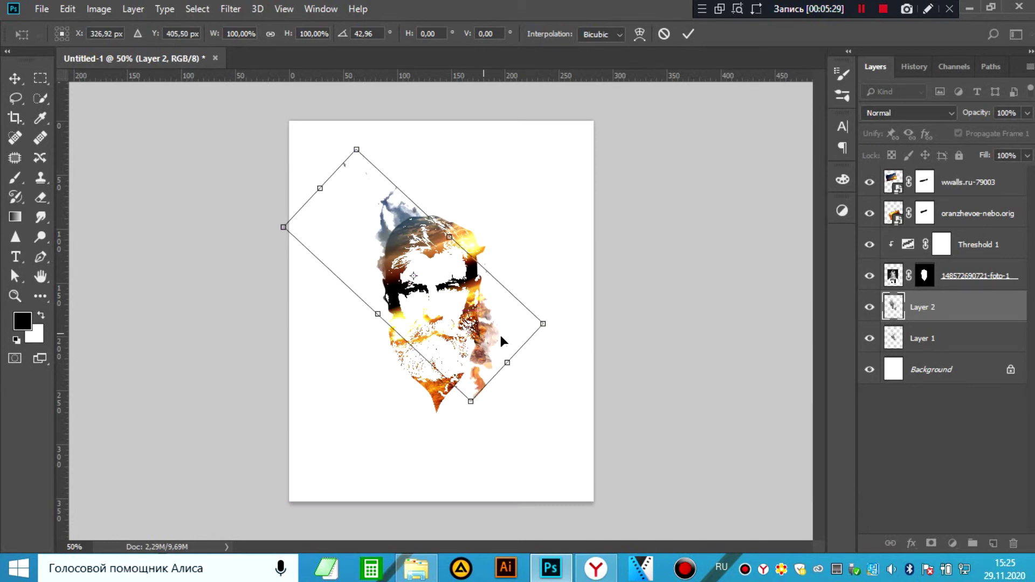
left_click_drag(542, 324, 523, 316)
left_click_drag(283, 228, 299, 233)
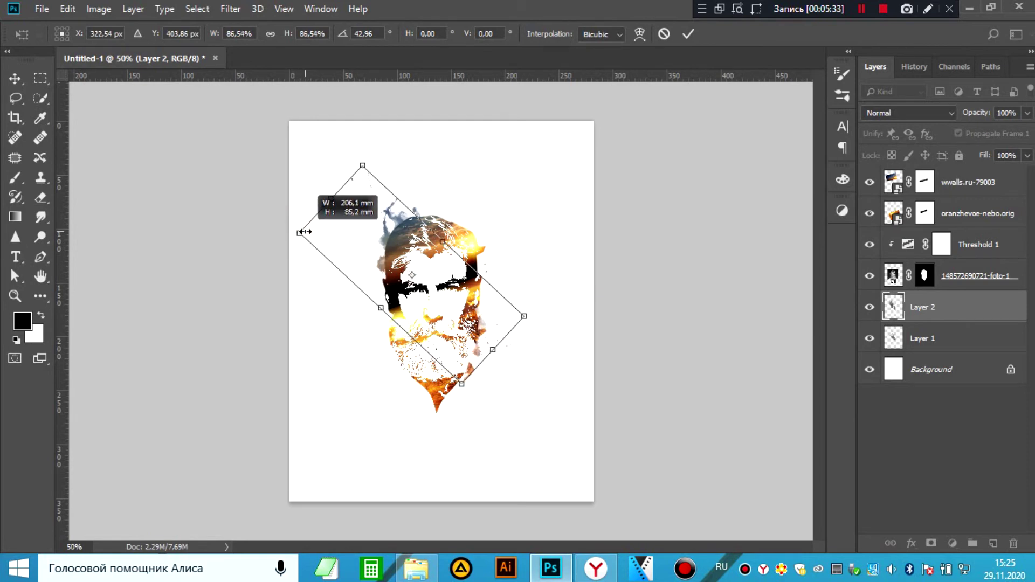
left_click_drag(369, 189, 379, 182)
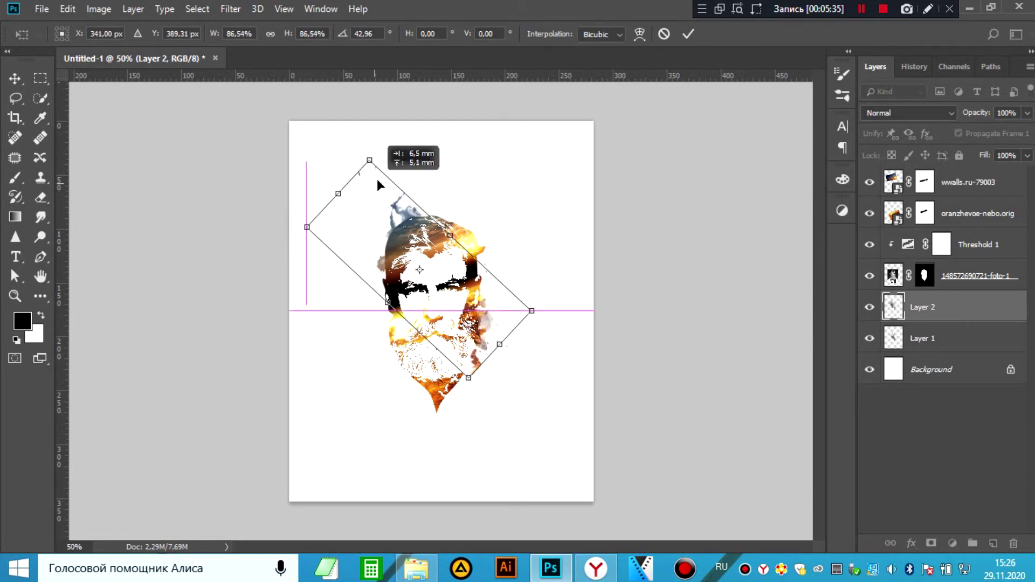
left_click_drag(549, 305, 490, 318)
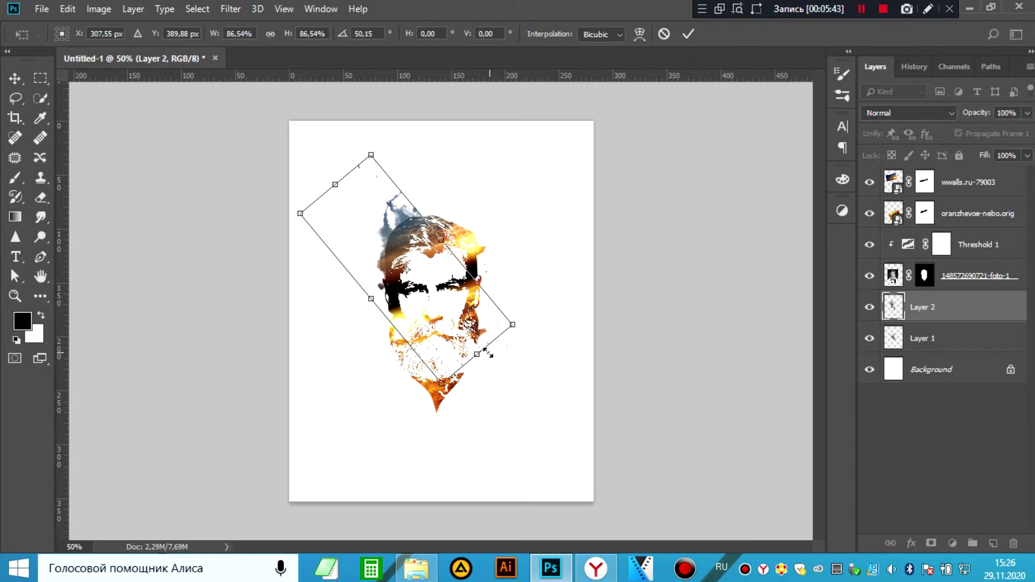
left_click_drag(437, 377, 443, 392)
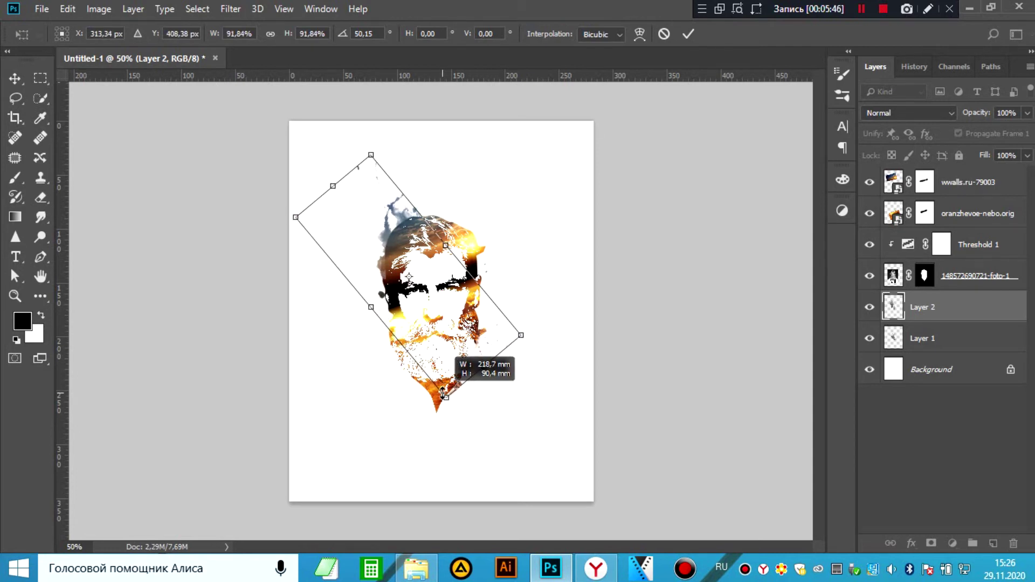
left_click(688, 33)
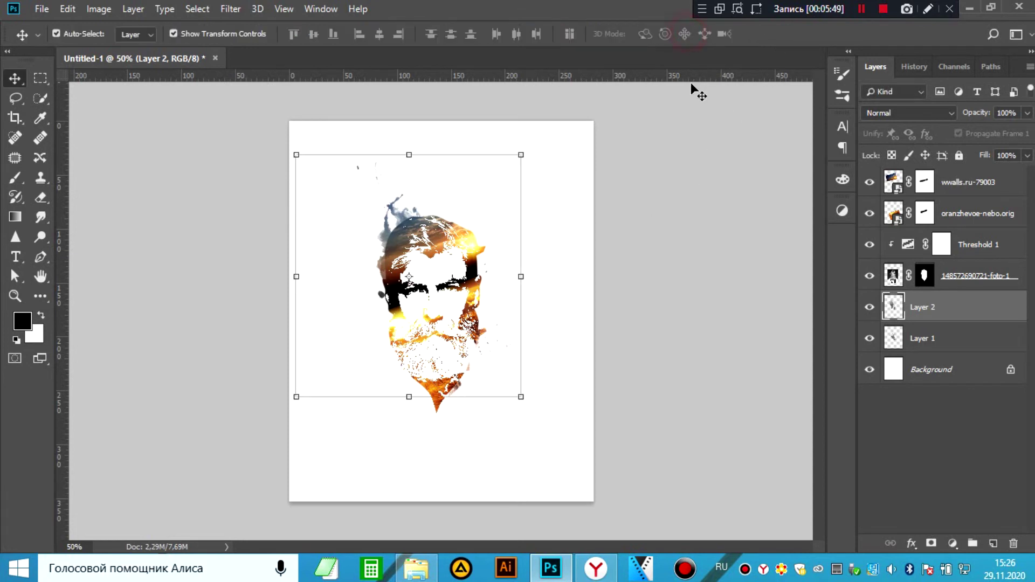
left_click(673, 173)
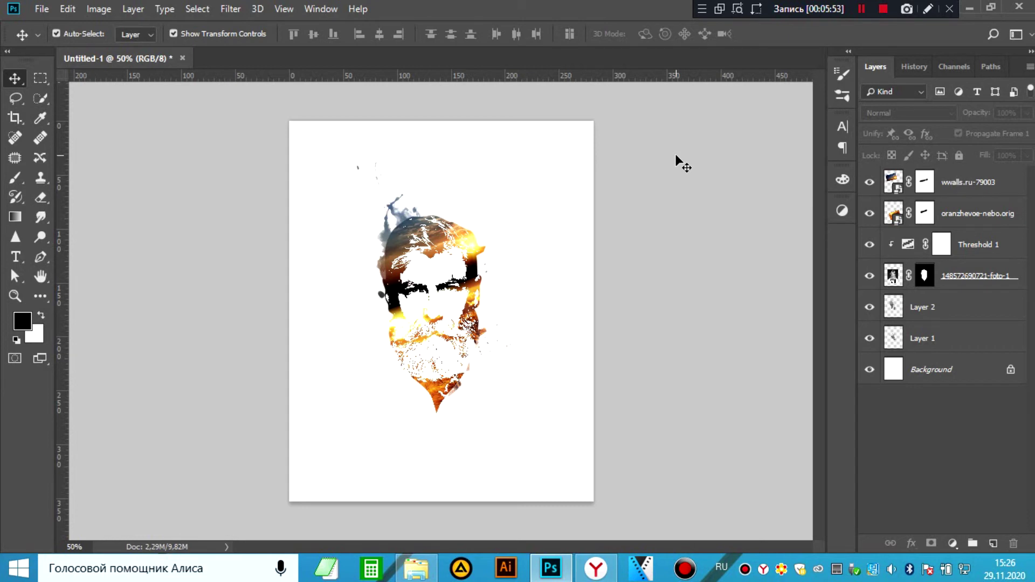
- On a new layer above Layer 2, stamp a smaller watercolor splatter beside the head's upper left
left_click(918, 308)
left_click(992, 543)
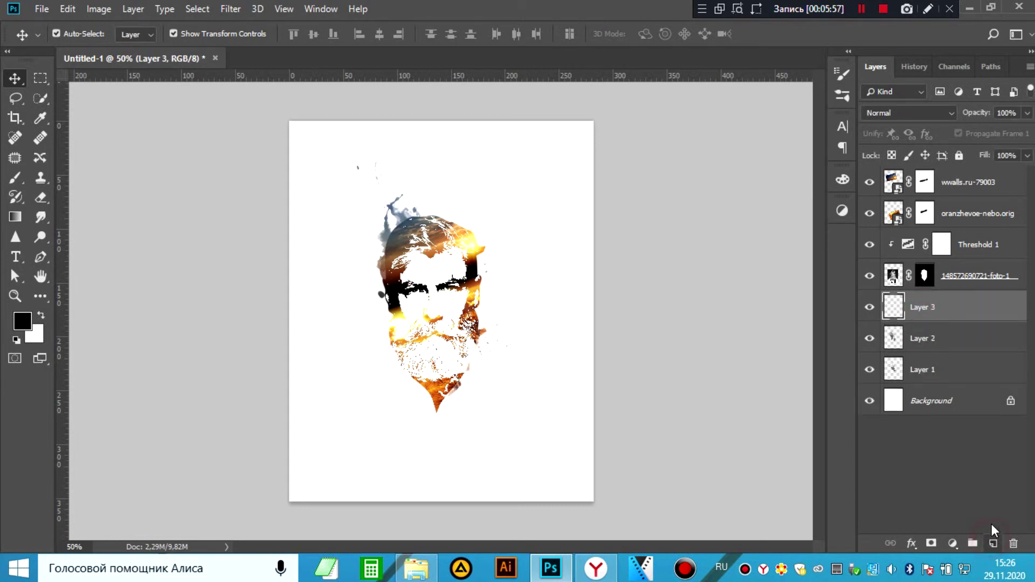
left_click(22, 176)
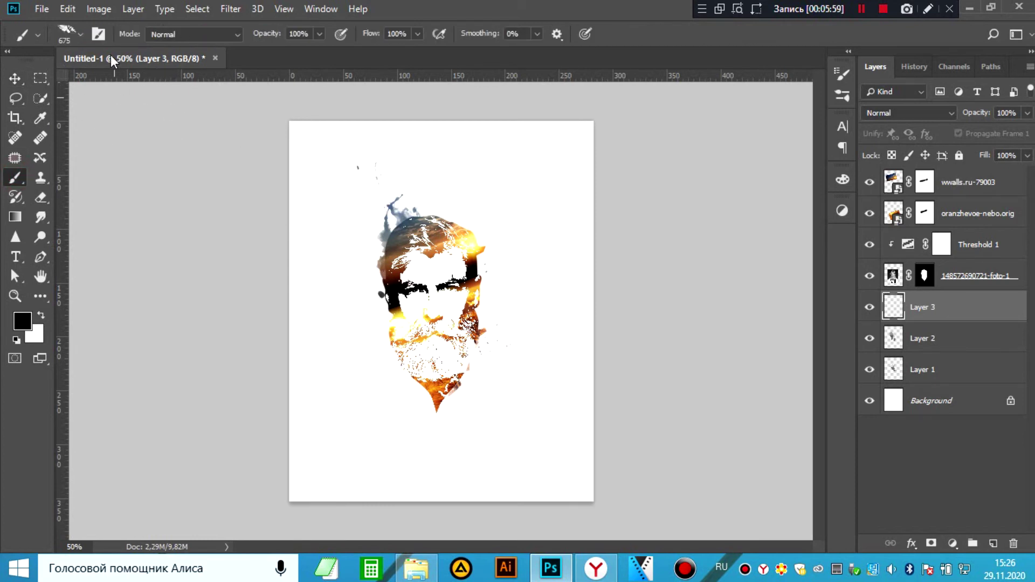
left_click(77, 32)
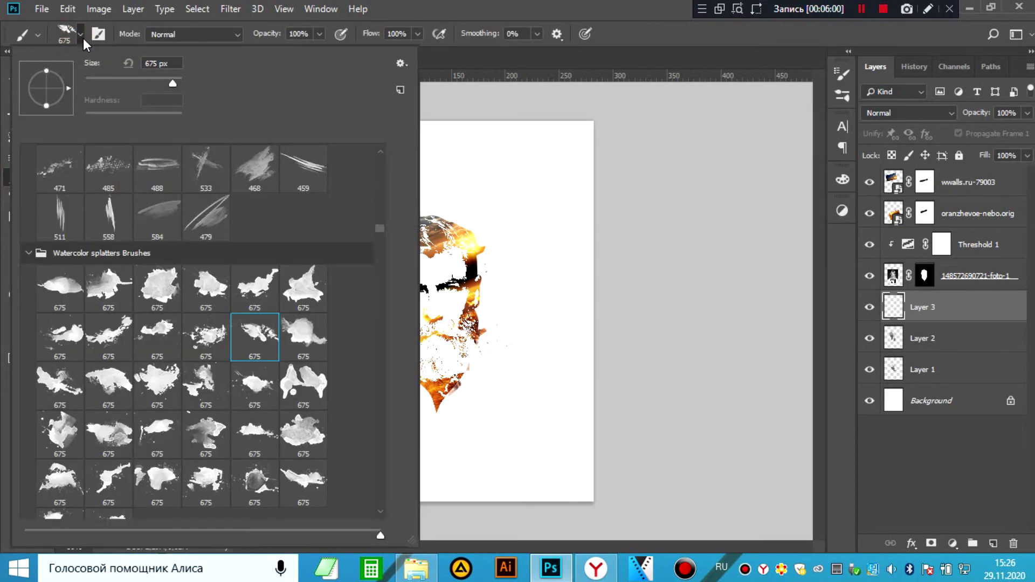
left_click(251, 383)
left_click_drag(166, 85, 168, 83)
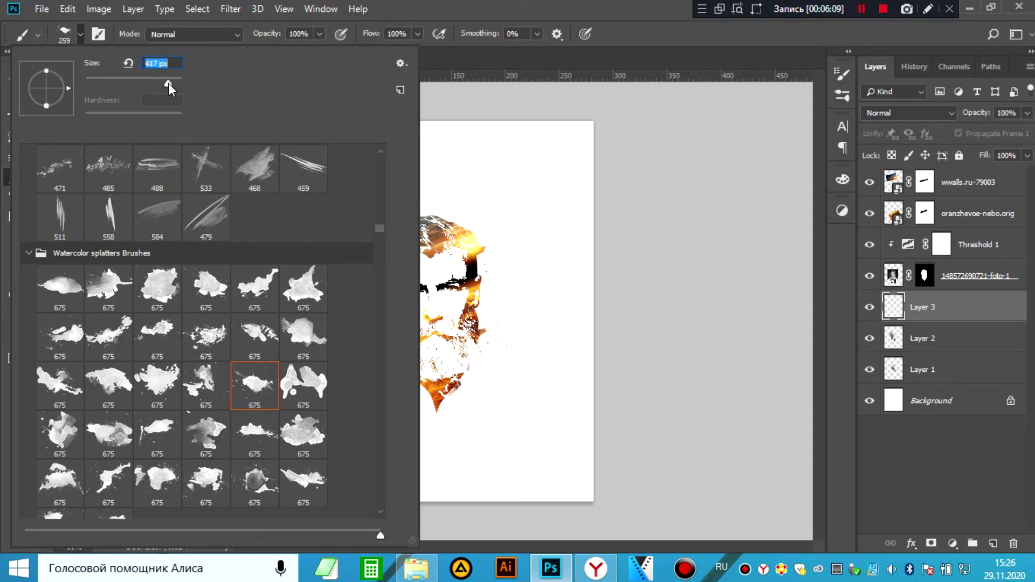
left_click(870, 305)
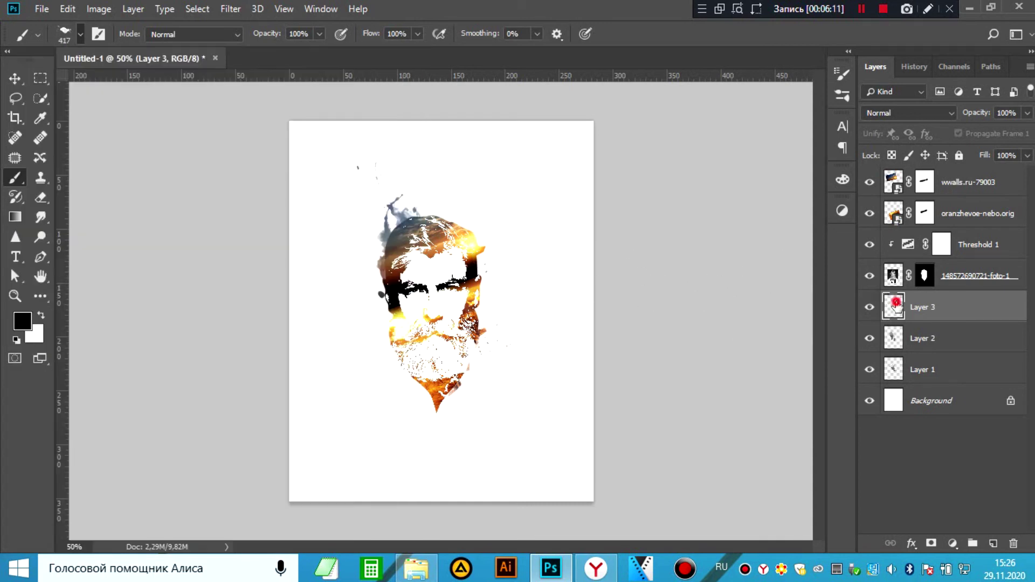
left_click(418, 270)
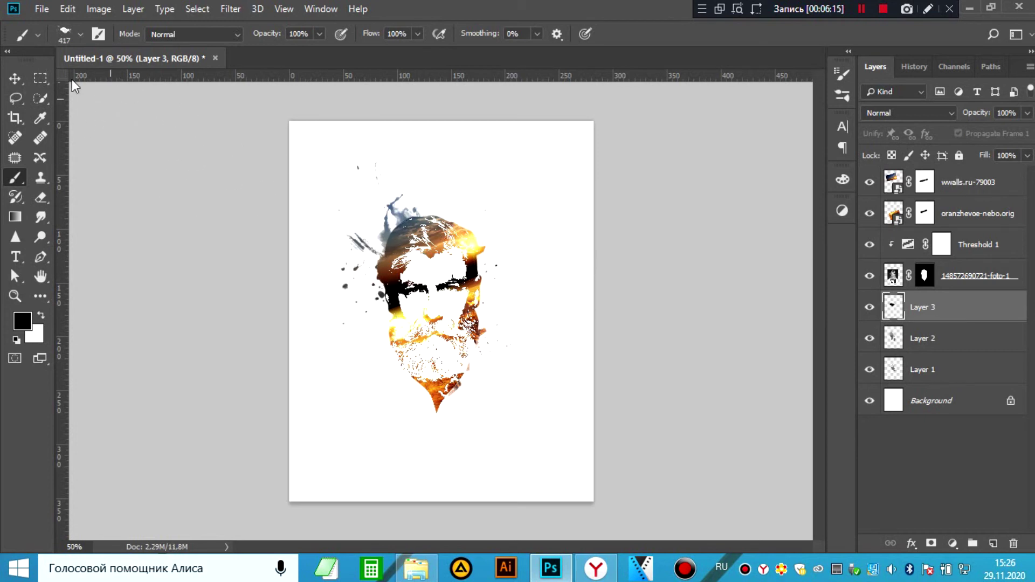
left_click(14, 78)
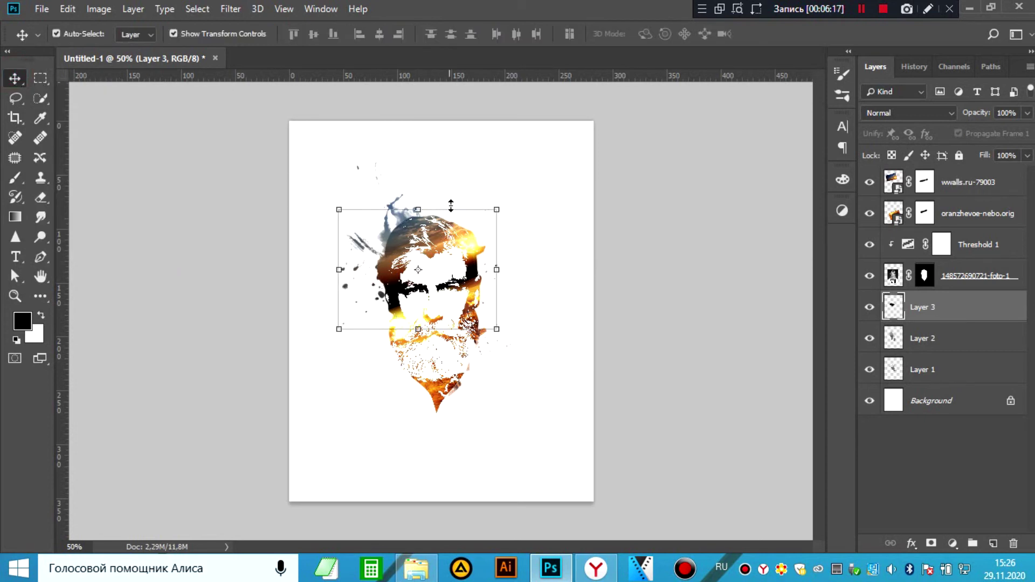
- Scale the third splatter layer to about 94% and nudge it over the hair's upper left
mouse_move(339, 209)
left_mouse_down()
mouse_move(358, 214)
mouse_move(351, 208)
left_mouse_up()
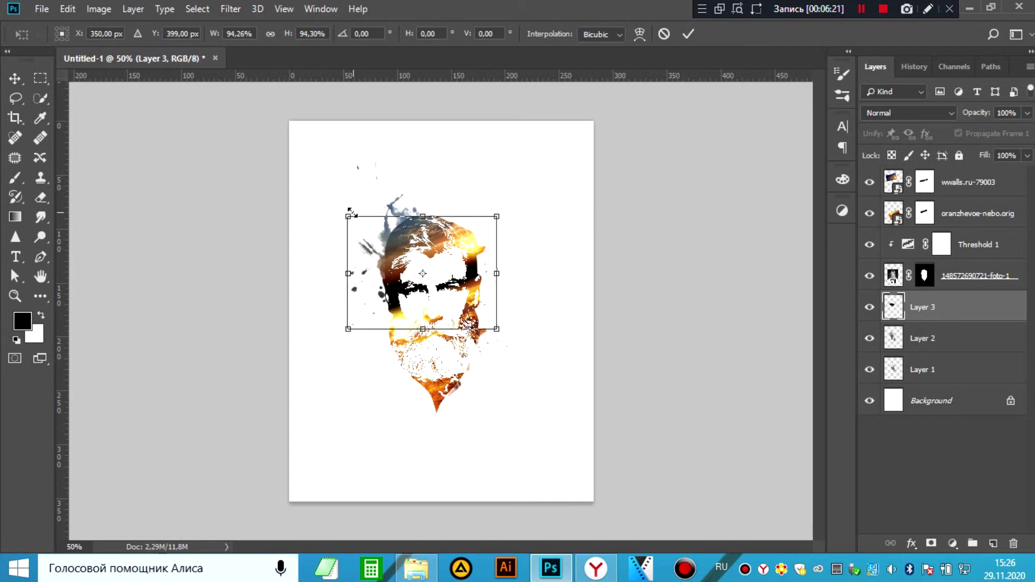
left_click_drag(386, 256, 375, 227)
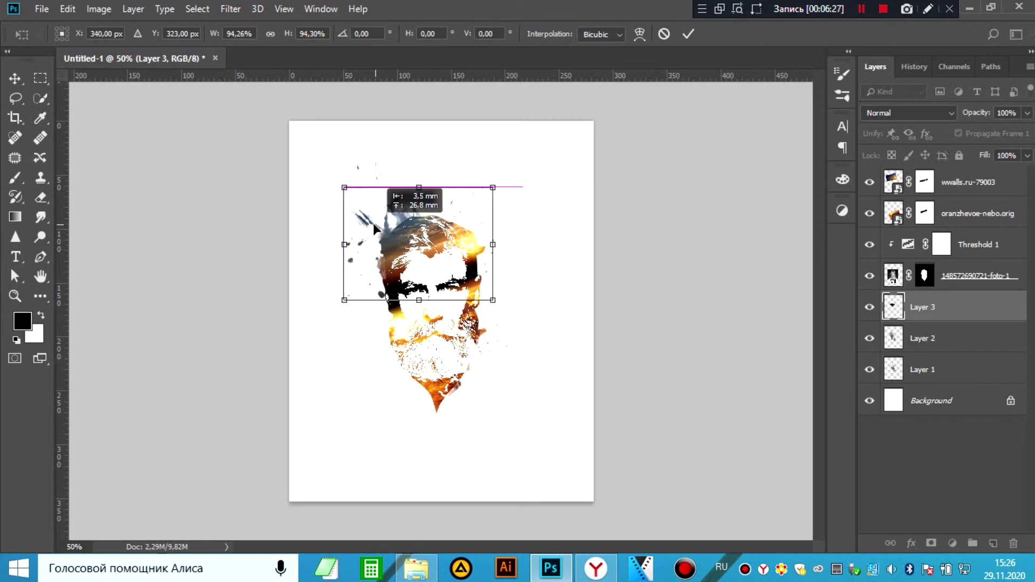
left_click_drag(372, 225, 373, 225)
key("Right")
key("Right")
key("Right")
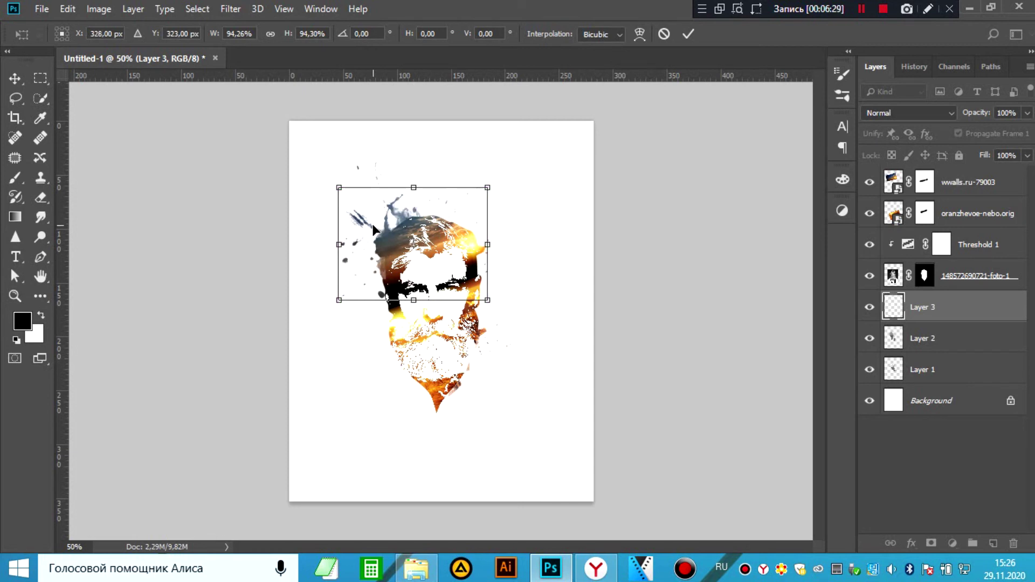
key("Right")
key("Right")
key("Right")
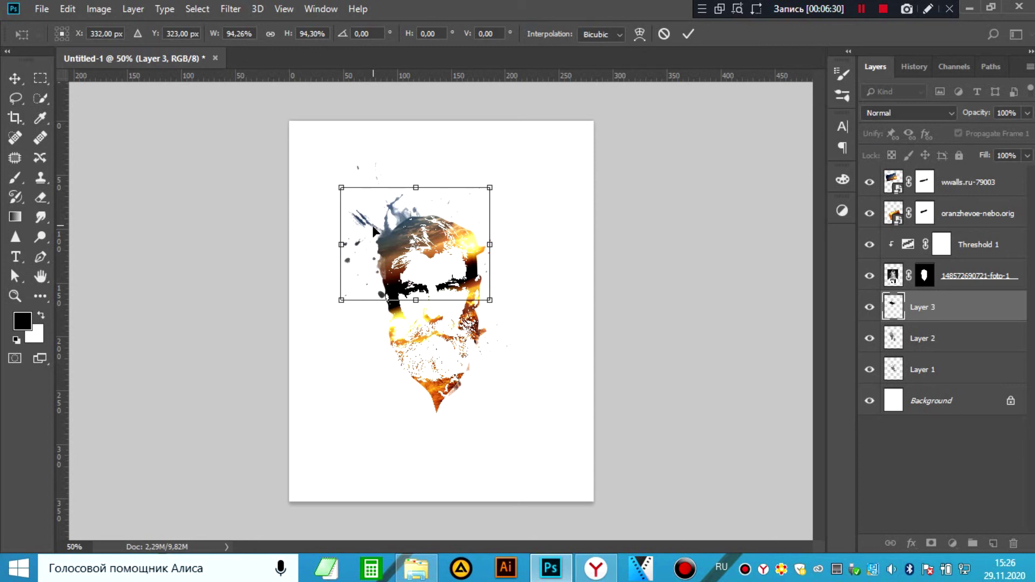
left_click(957, 303)
left_click(686, 34)
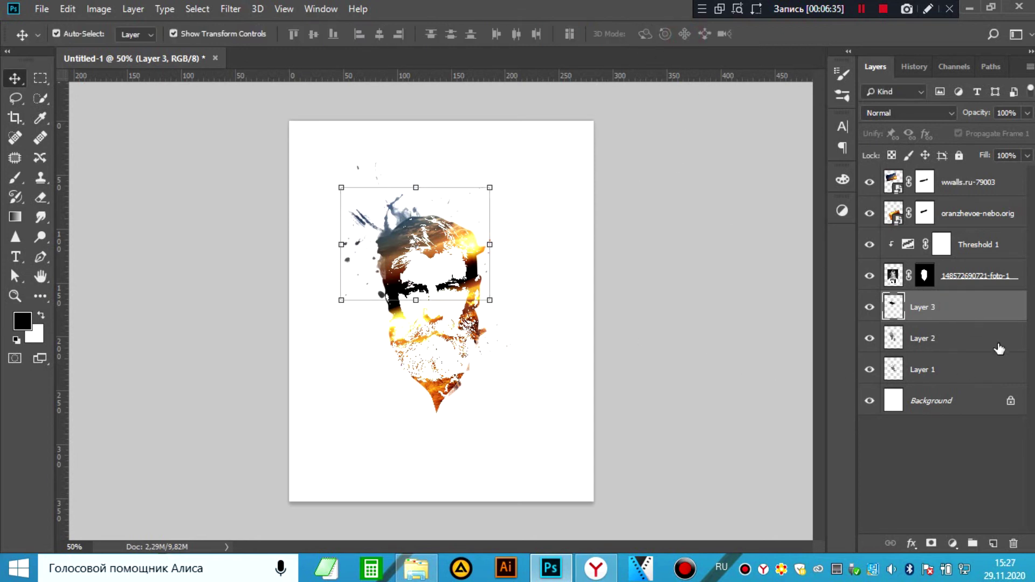
- Duplicate Layer 3, rotate the copy about -150° and move it down over the beard
left_click_drag(990, 310, 995, 544)
left_click_drag(503, 182, 522, 233)
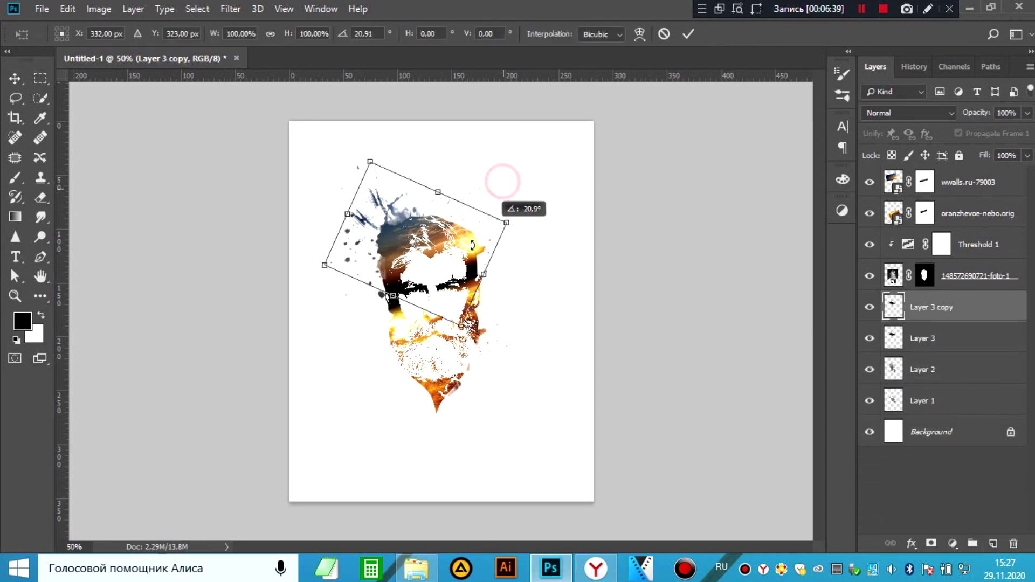
left_click_drag(420, 232, 414, 314)
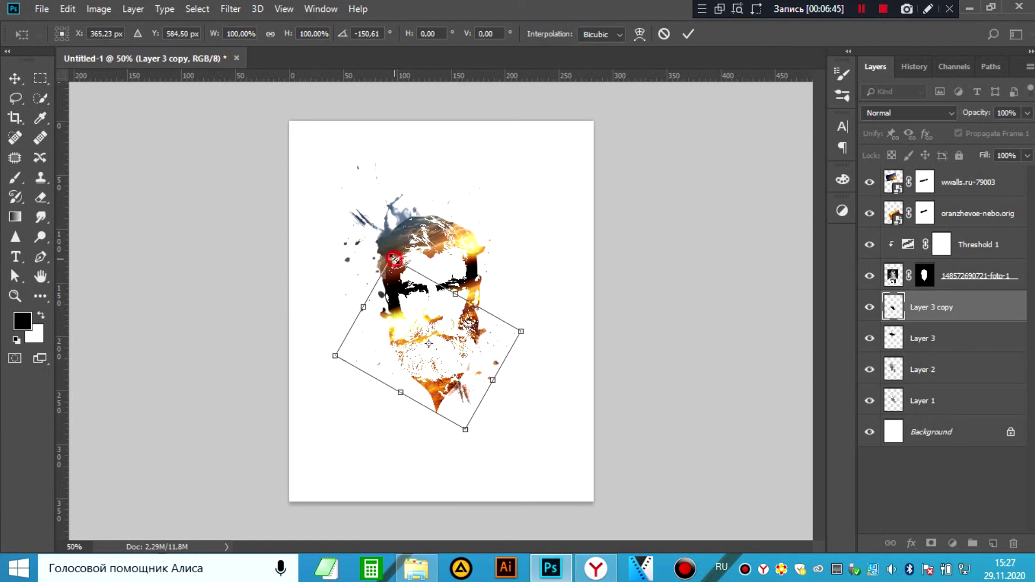
left_click_drag(390, 257, 401, 281)
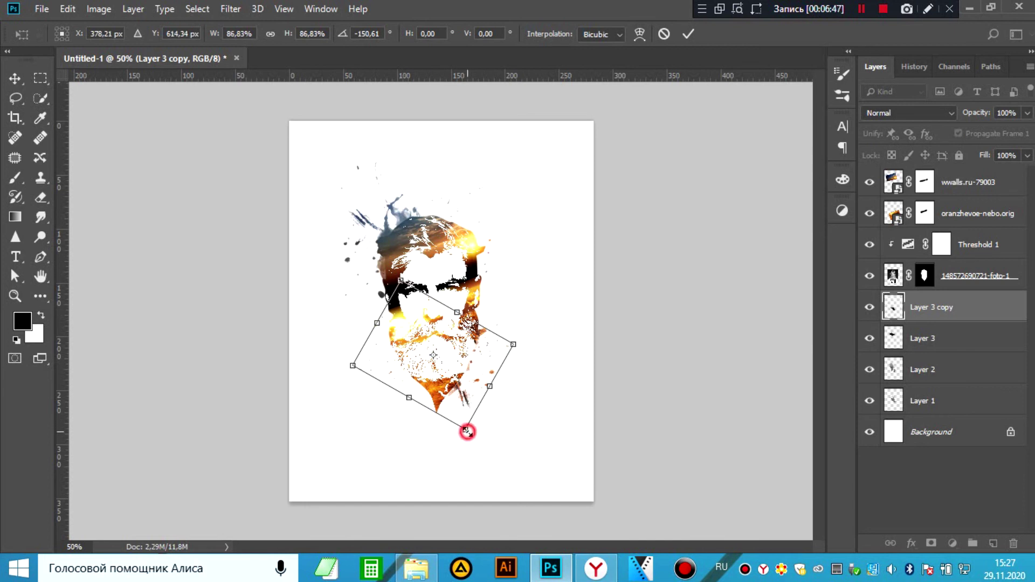
- Shrink the copy to about 80%, then drag dust_slide4 in from File Explorer
mouse_move(466, 429)
left_mouse_down()
mouse_move(456, 400)
mouse_move(476, 365)
mouse_move(470, 374)
left_mouse_up()
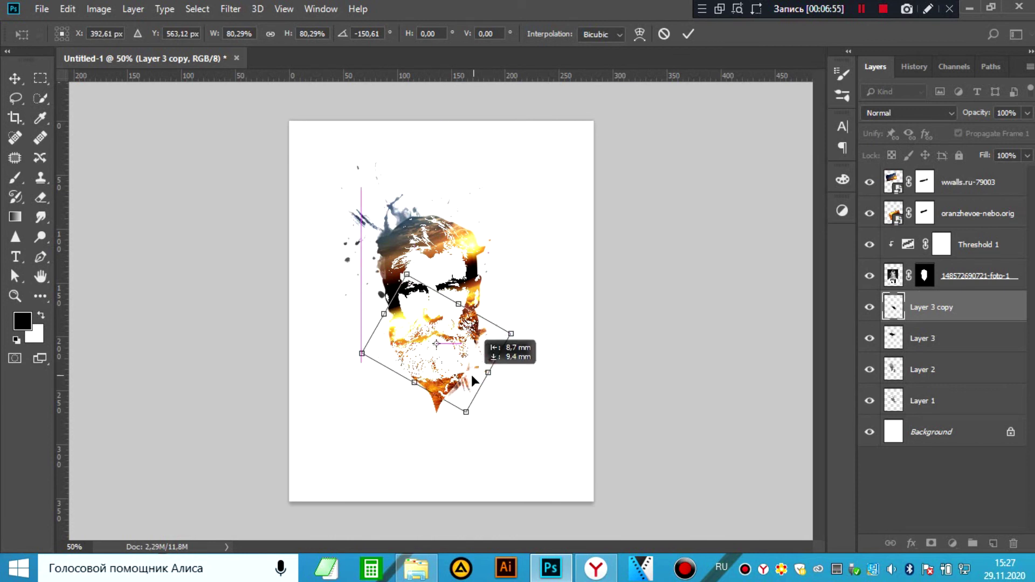
left_click(681, 35)
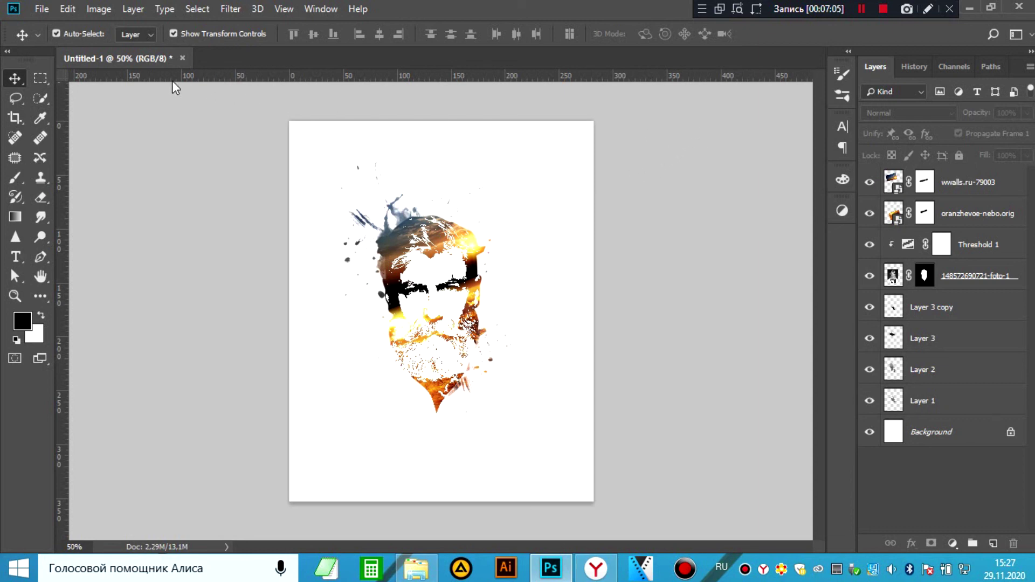
left_click(416, 568)
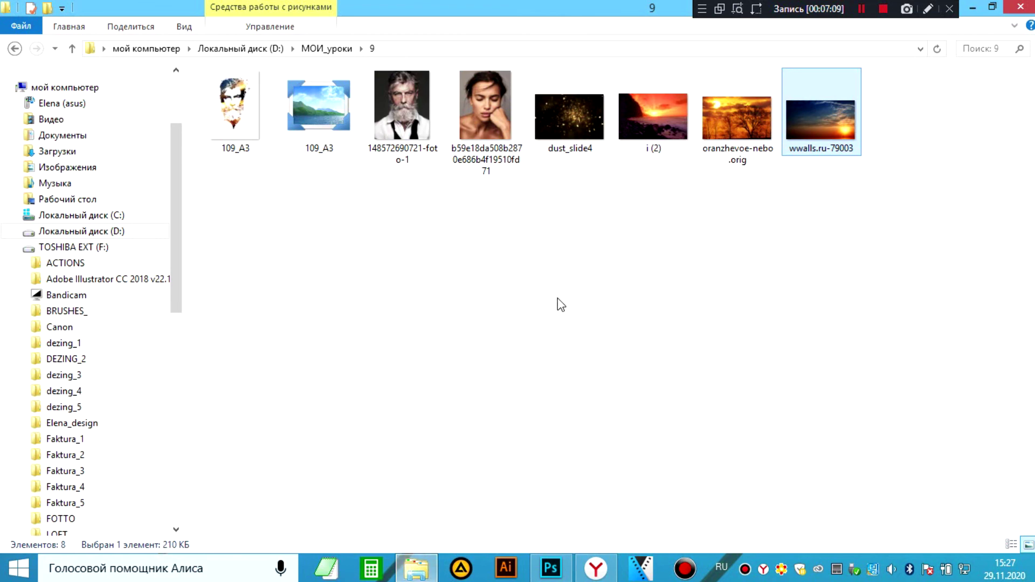
mouse_move(571, 146)
left_mouse_down()
mouse_move(569, 481)
mouse_move(505, 365)
left_mouse_up()
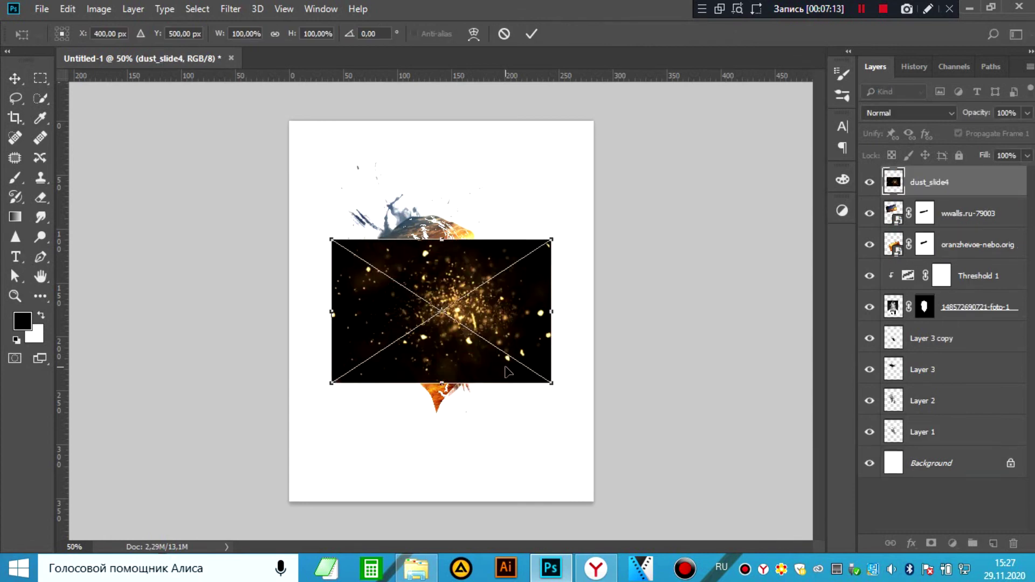
- Rotate the placed dust_slide4 image to about 81° over the head and commit it
left_click_drag(562, 231, 464, 353)
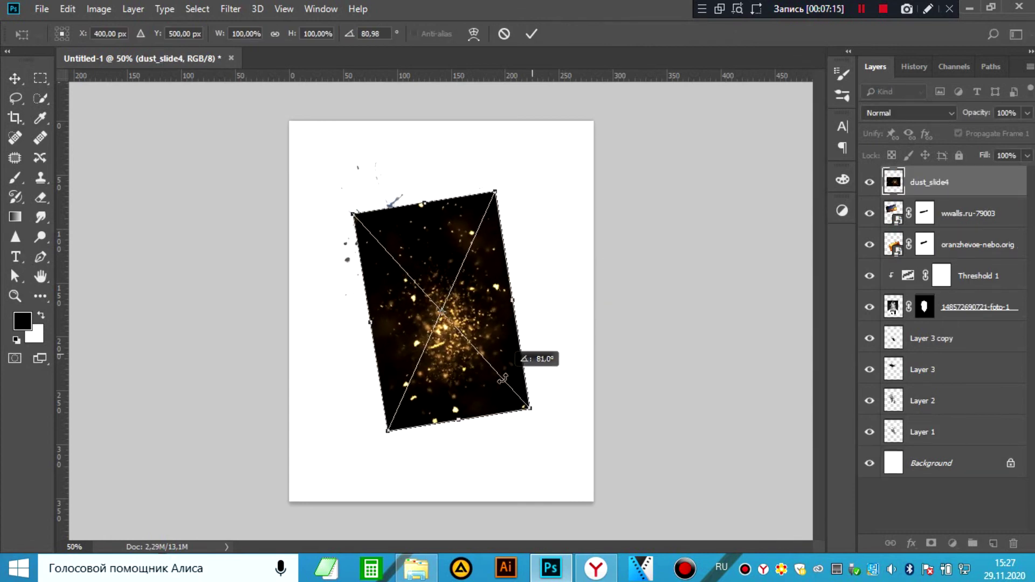
left_click_drag(465, 391, 455, 365)
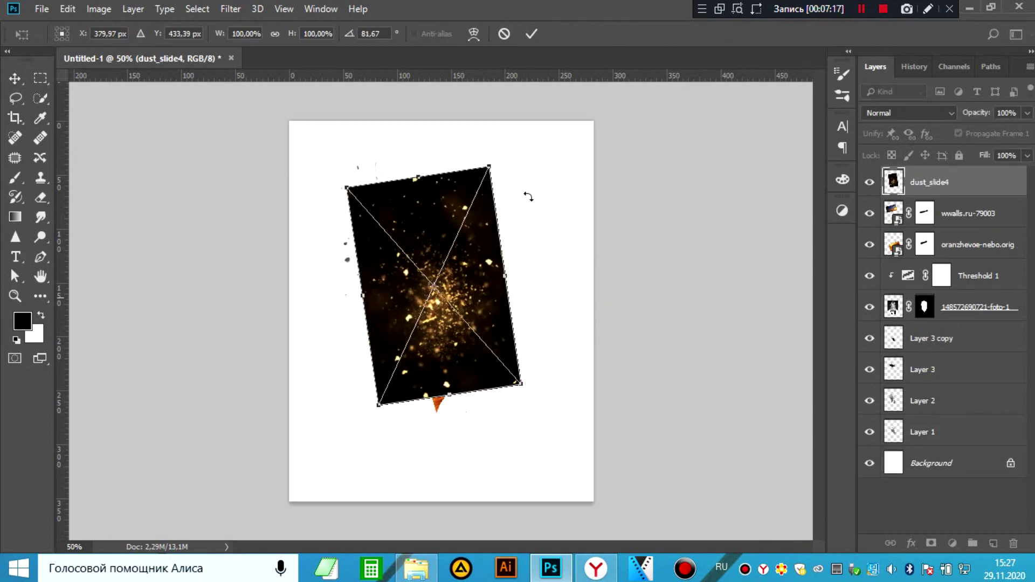
left_click(530, 34)
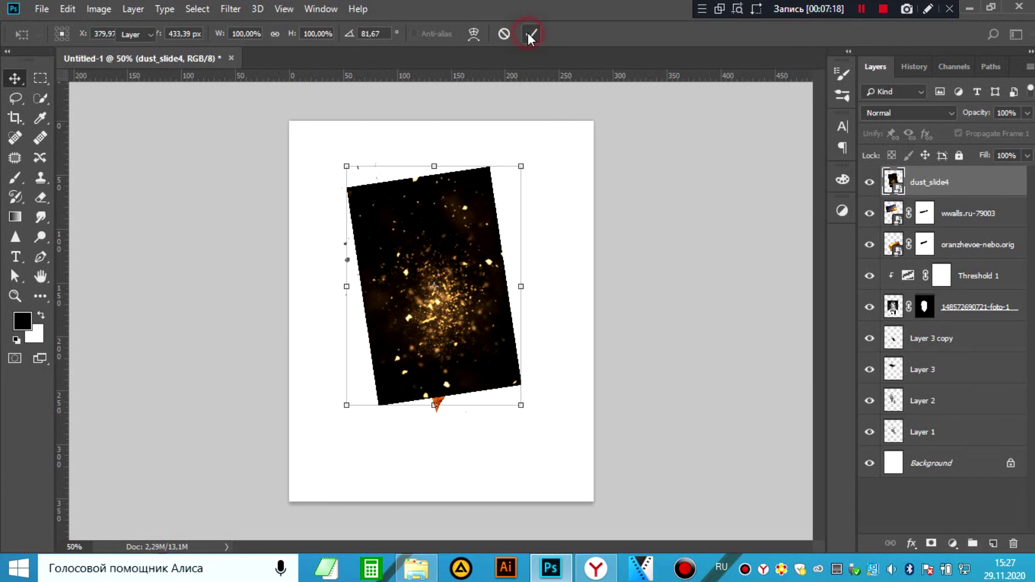
- Set the dust layer's blend mode to Screen, then hide it to compare
left_click(908, 111)
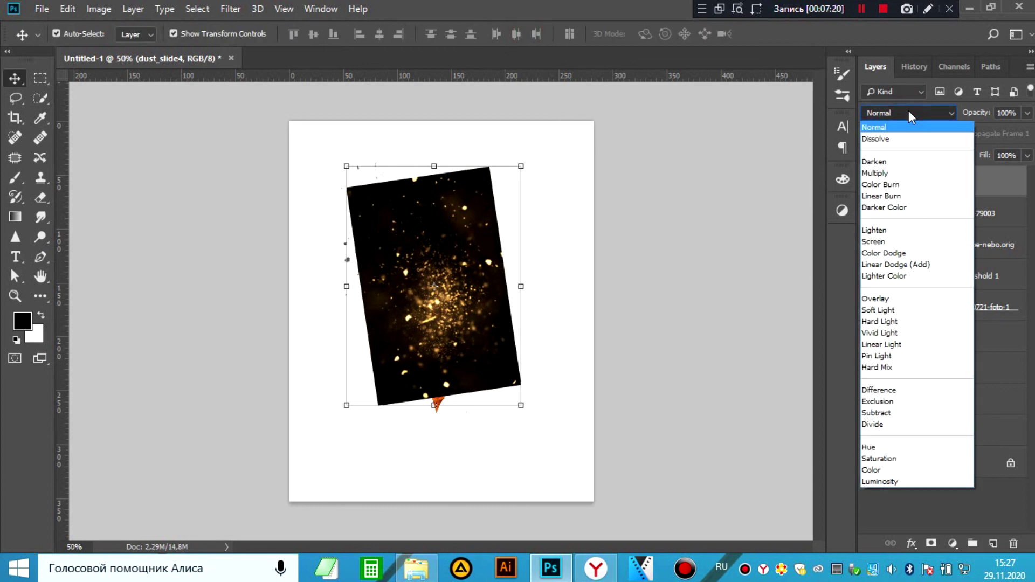
left_click(888, 242)
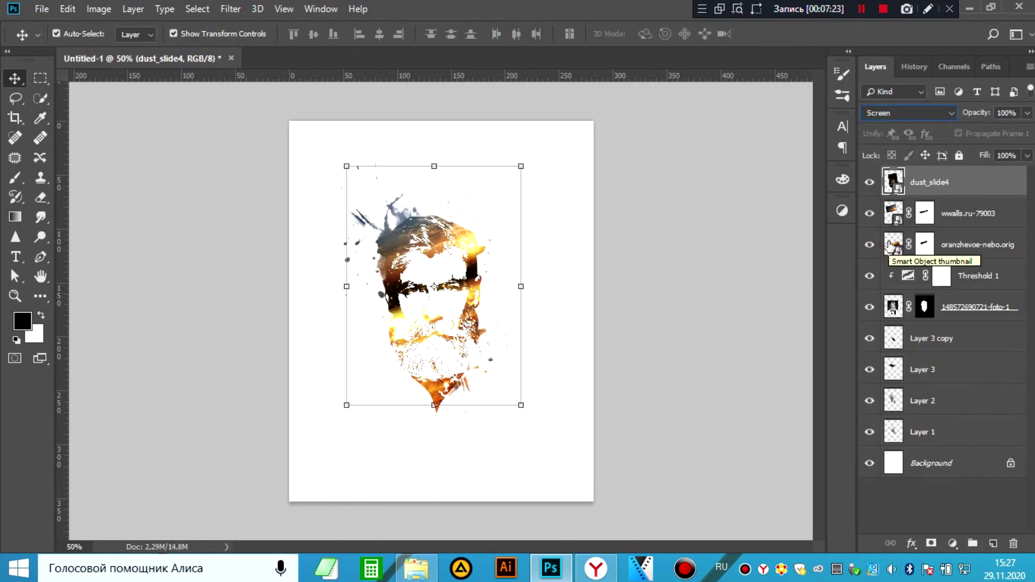
left_click(870, 182)
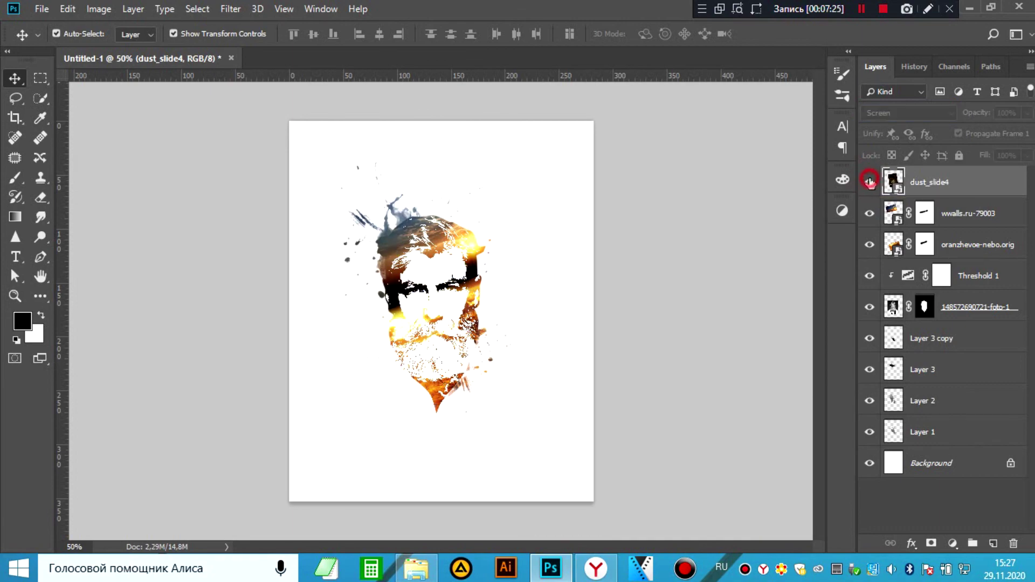